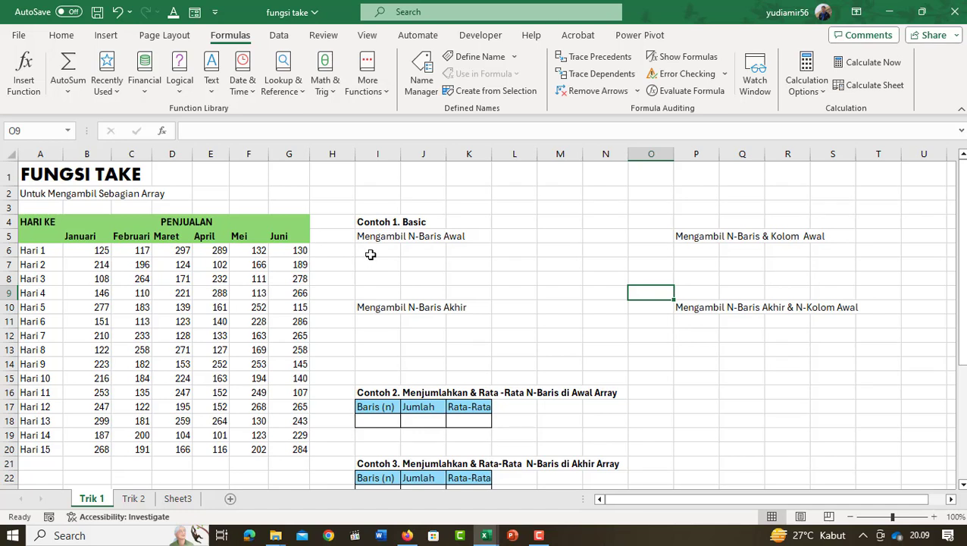
# Step: Select I6 and bring up Microsoft's support page for the TAKE function
pyautogui.click(372, 253)
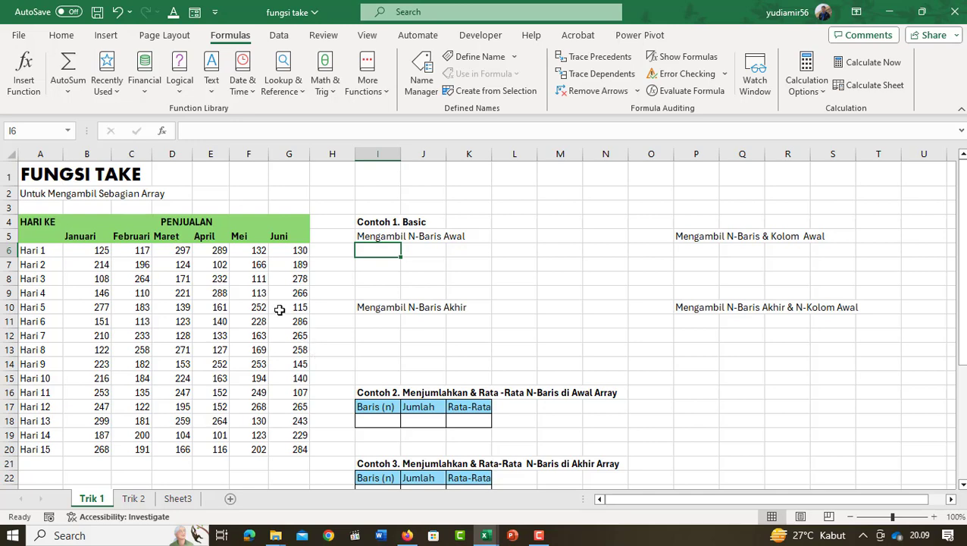
pyautogui.hotkey('alt', 'Tab')
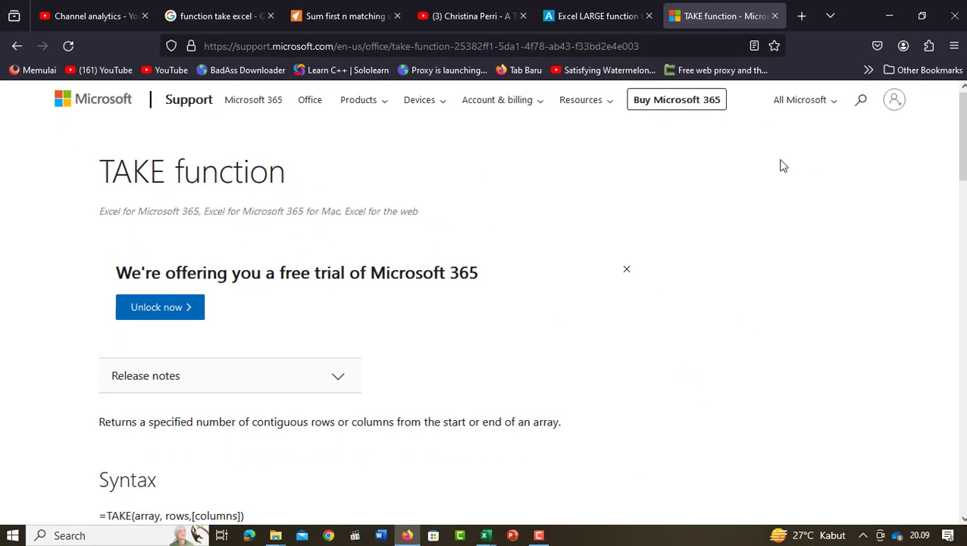
# Step: Go back to the 'fungsi take' workbook on sheet Trik 1 after reading the TAKE syntax
pyautogui.hotkey('alt', 'Tab')
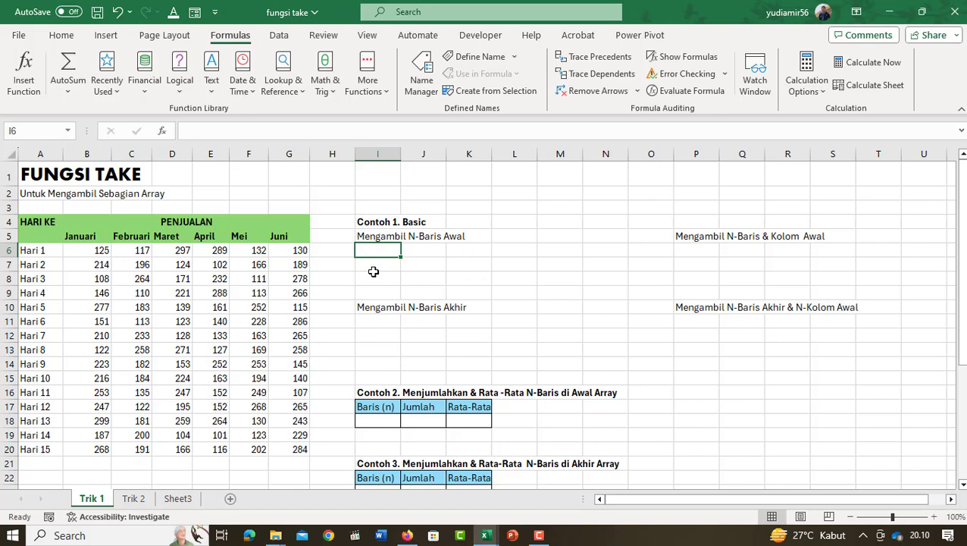
# Step: Name the sales range B6:G20 as DATA
pyautogui.moveTo(90, 251)
pyautogui.mouseDown()
pyautogui.moveTo(304, 430)
pyautogui.moveTo(301, 450)
pyautogui.mouseUp()
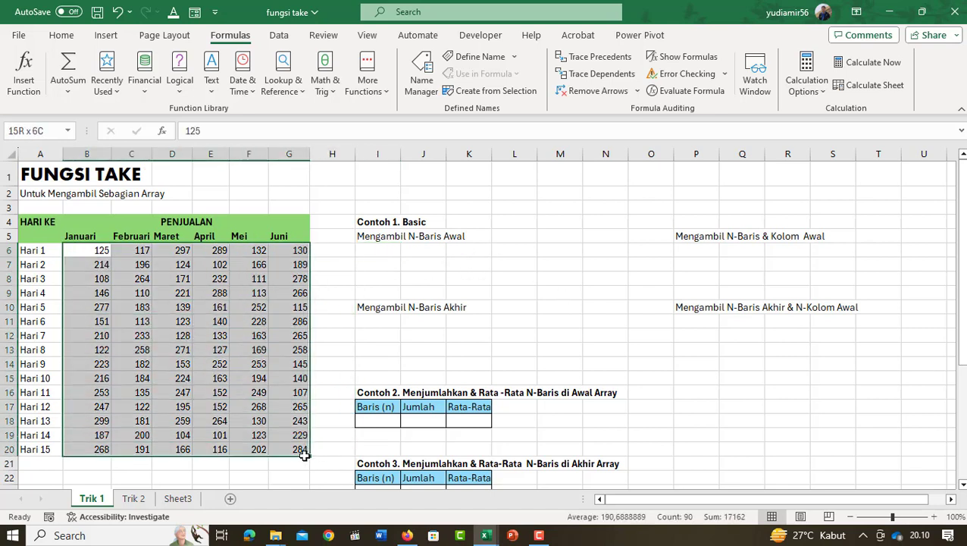
pyautogui.click(29, 131)
pyautogui.write('DATA')
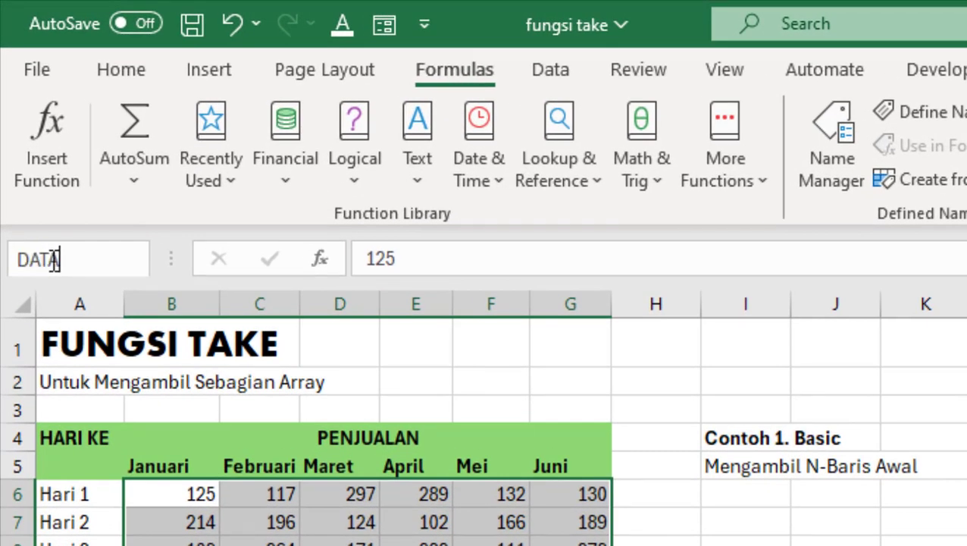
pyautogui.press('Return')
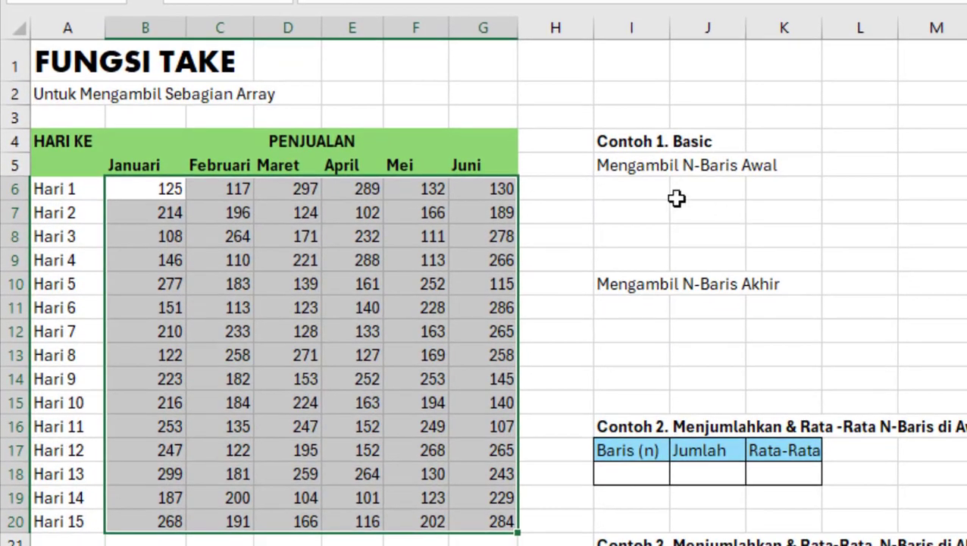
# Step: Enter =TAKE(DATA;3) in I6 to spill the first three sales rows
pyautogui.click(633, 192)
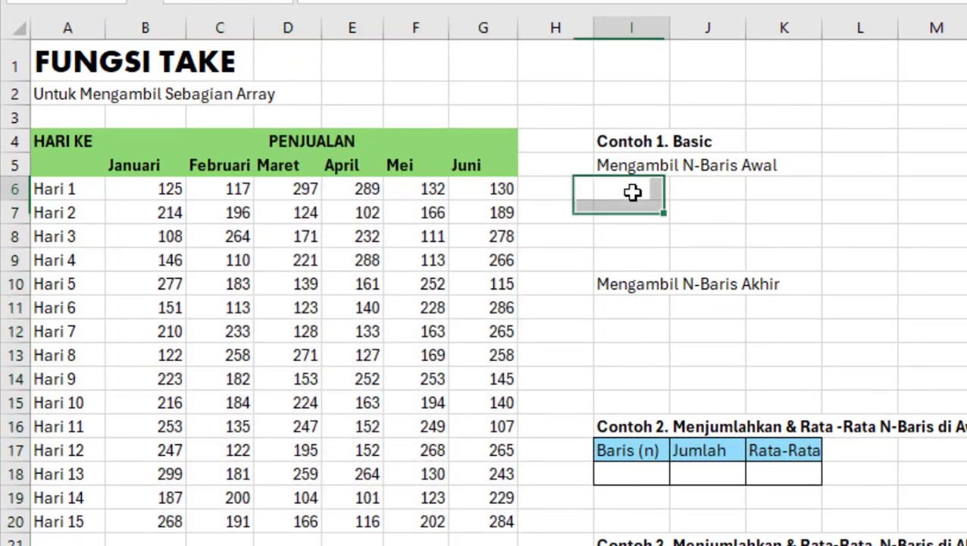
pyautogui.write('=TAK')
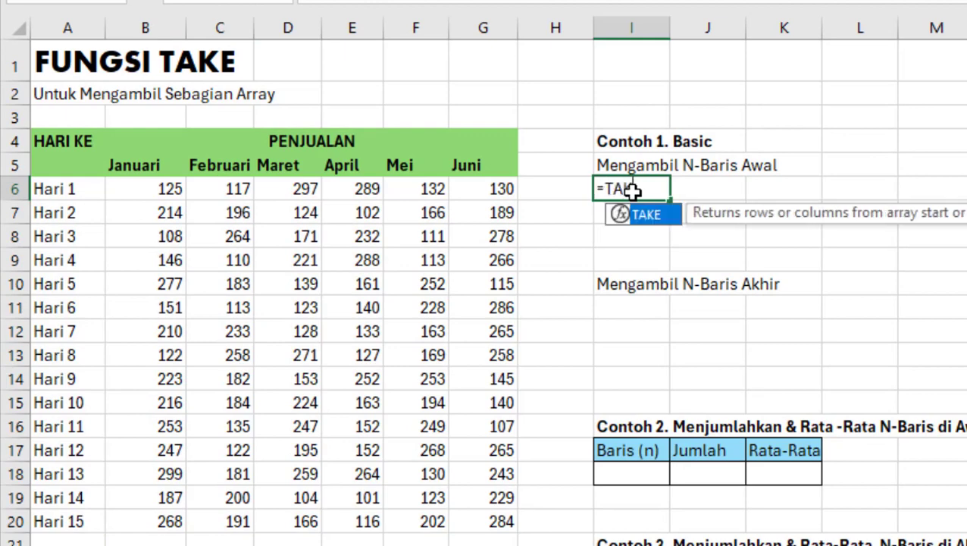
pyautogui.press('Tab')
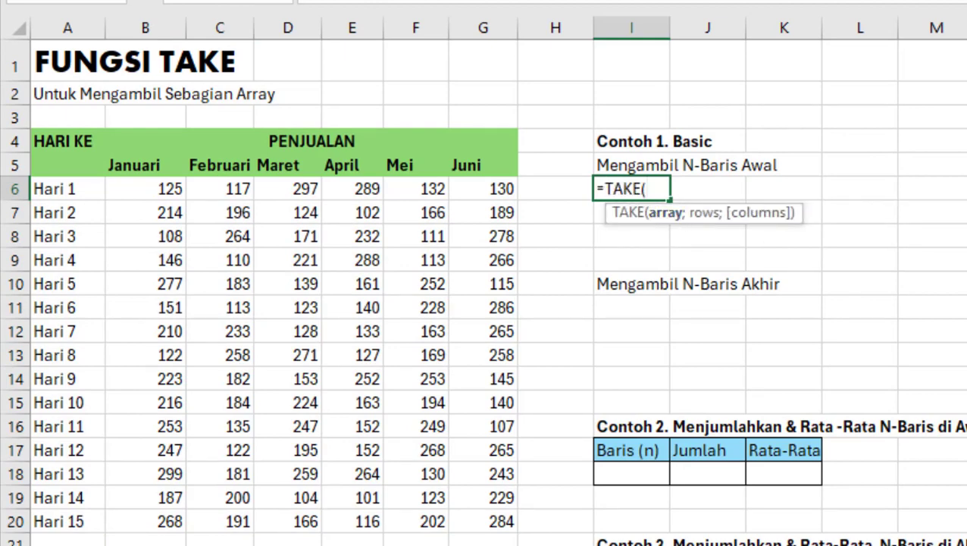
pyautogui.write('DATA;')
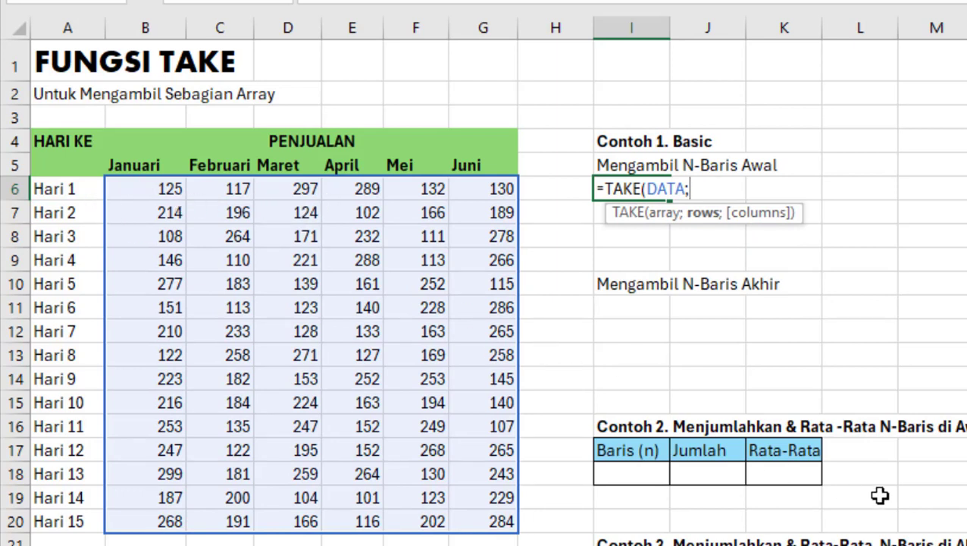
pyautogui.write('3;')
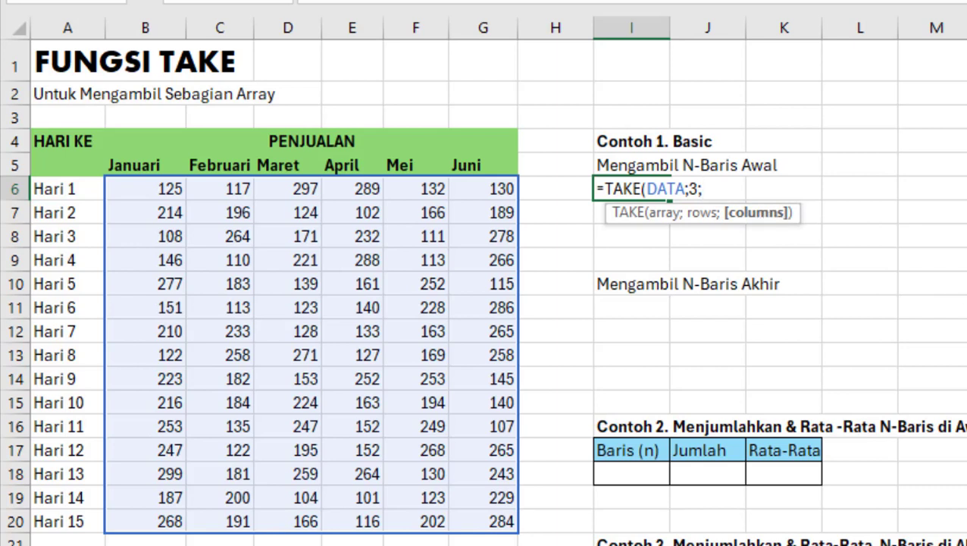
pyautogui.press('BackSpace')
pyautogui.write(')')
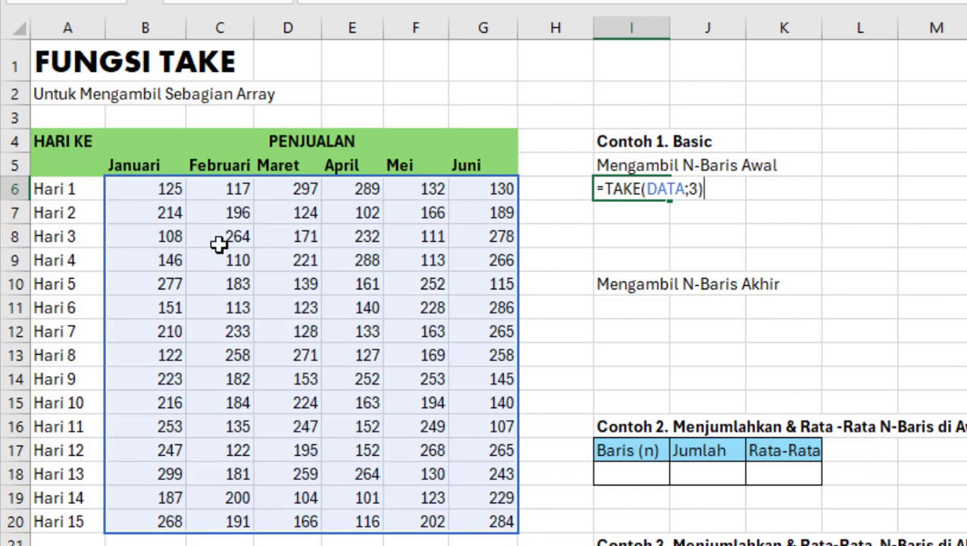
pyautogui.press('Return')
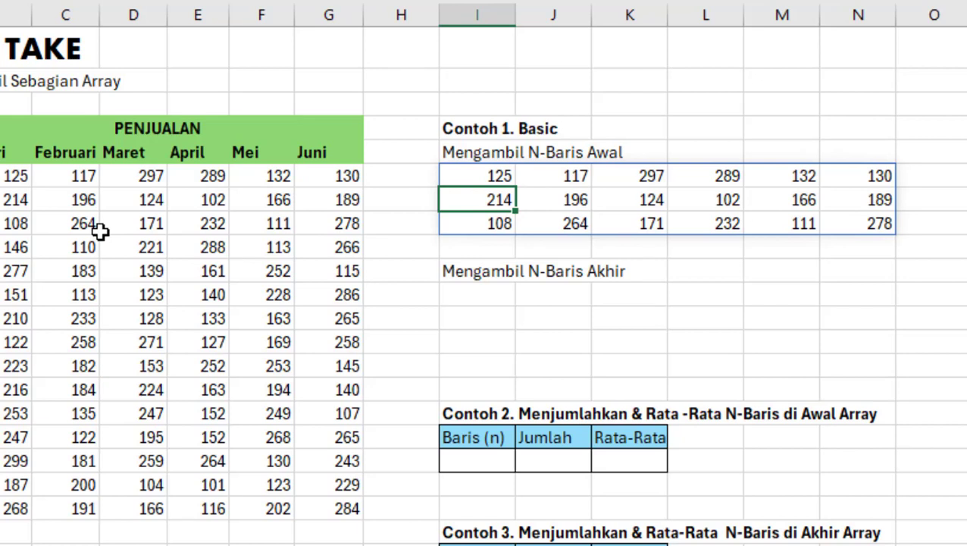
# Step: Enter =TAKE(DATA;-3) in I10 and compare its spill with the final rows B18:G20
pyautogui.click(479, 295)
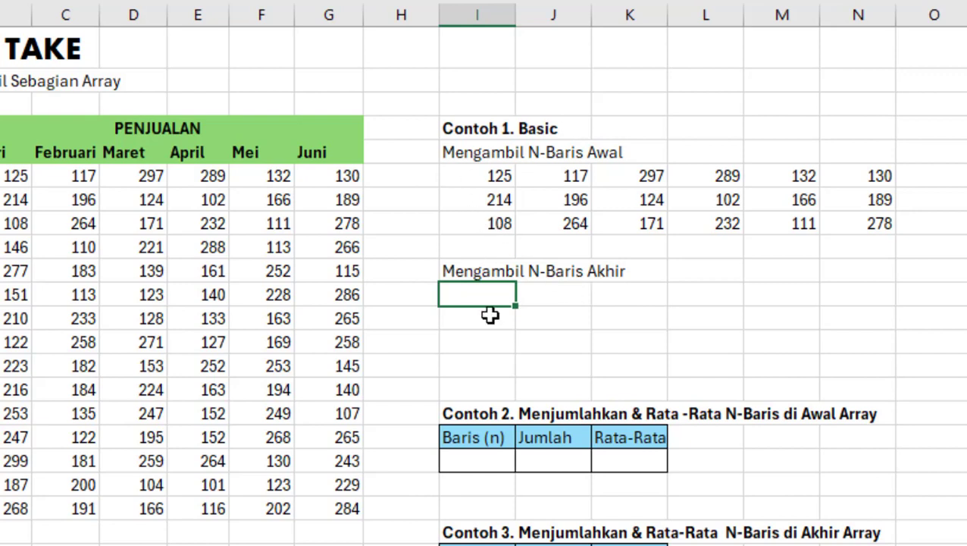
pyautogui.write('=TAKE(')
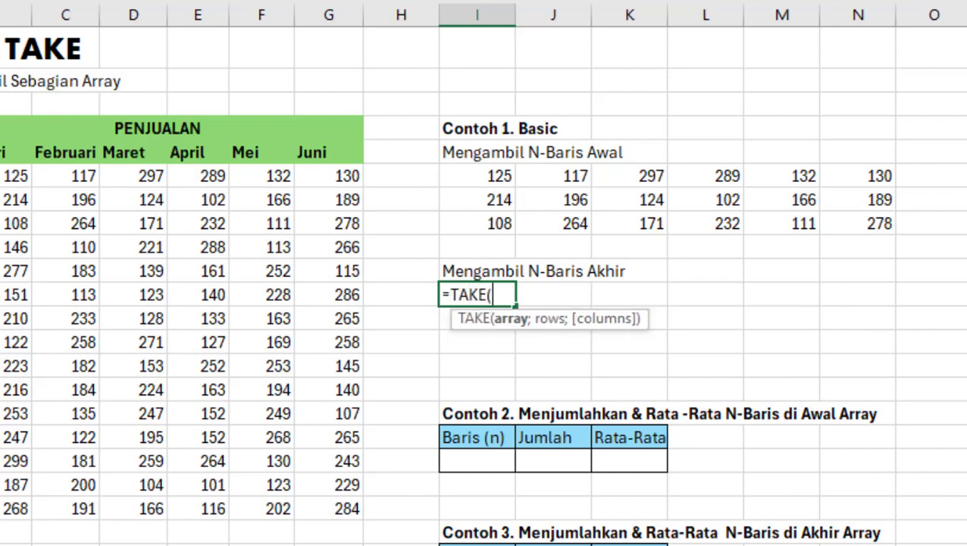
pyautogui.write('DATA')
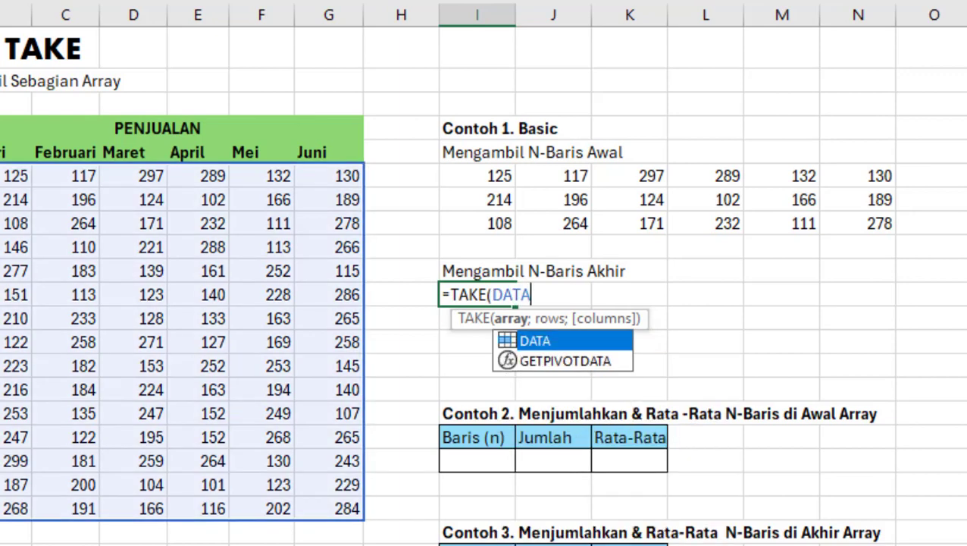
pyautogui.write(';')
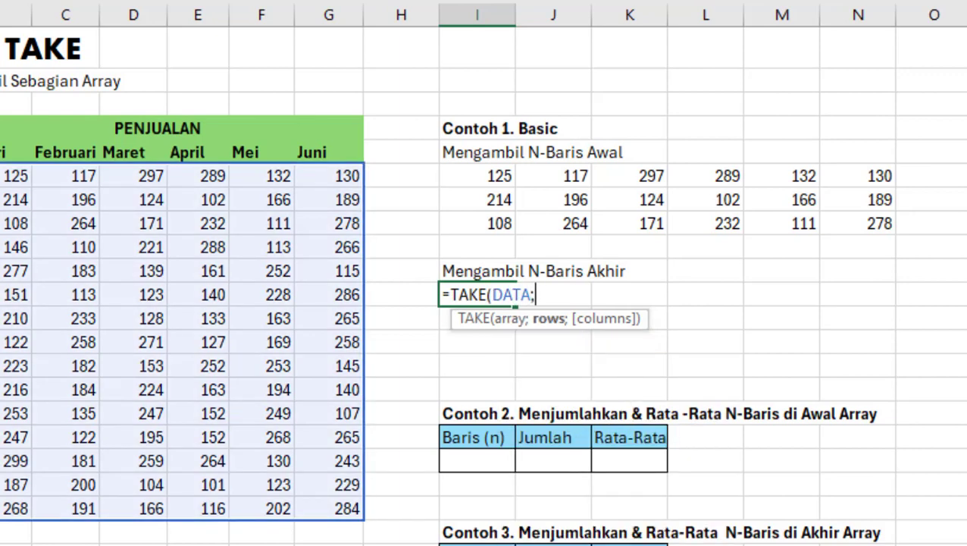
pyautogui.write('3')
pyautogui.write(')')
pyautogui.press('Return')
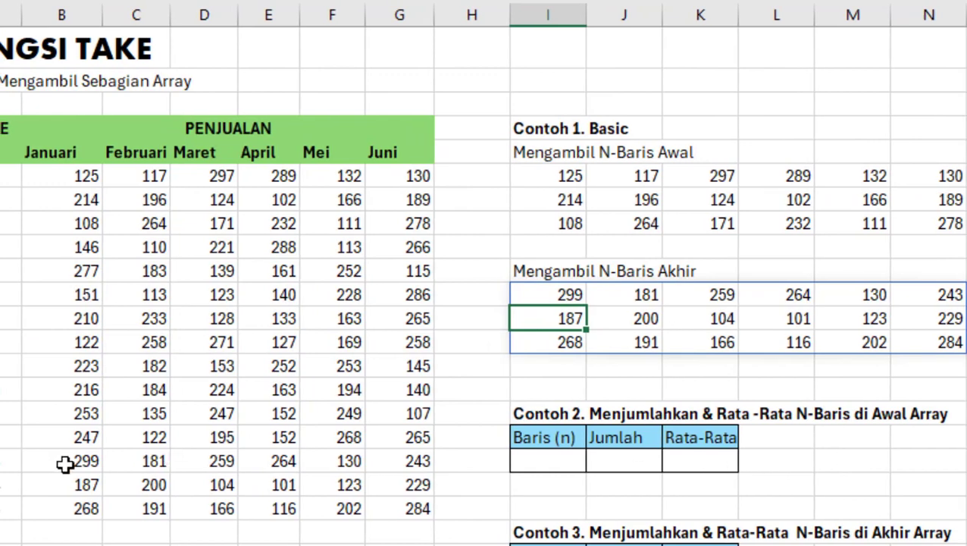
pyautogui.moveTo(66, 461); pyautogui.dragTo(428, 509)
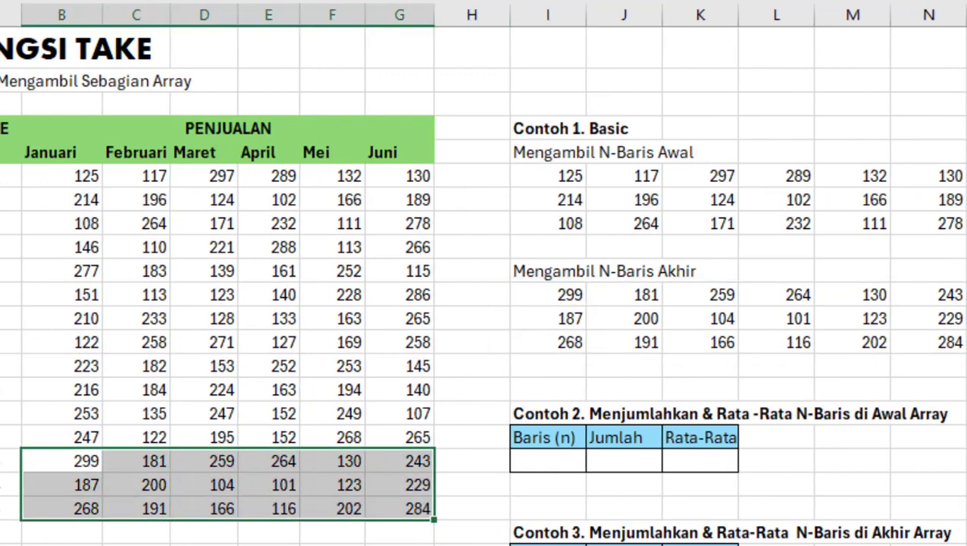
# Step: Enter =TAKE(DATA;3;3) under 'Mengambil N-Baris & Kolom Awal' and compare with the Januari–Maret source values
pyautogui.click(762, 188)
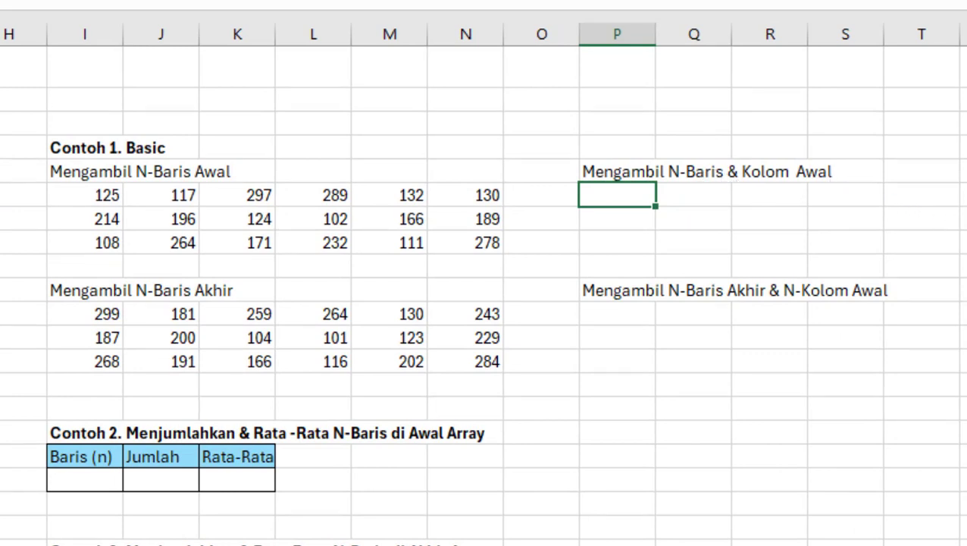
pyautogui.write('=')
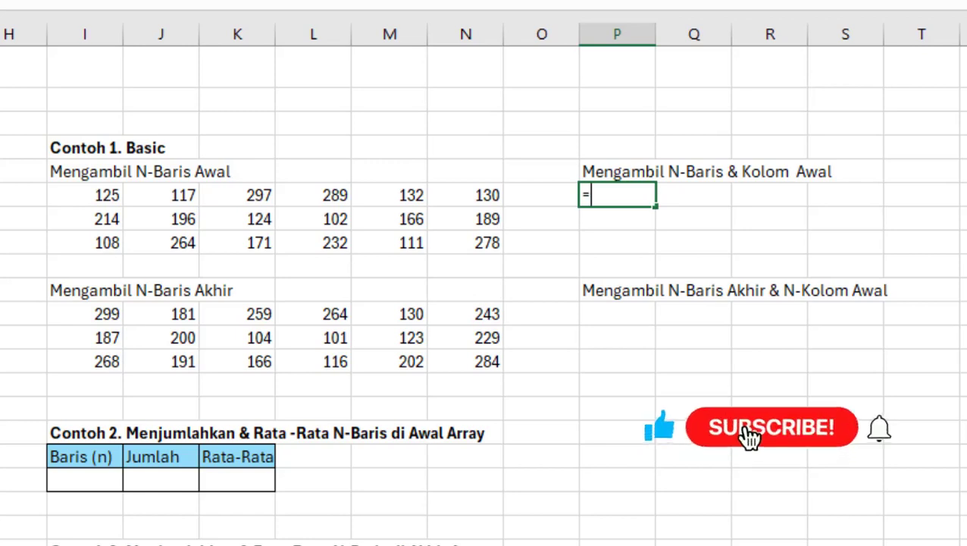
pyautogui.write('TAK')
pyautogui.press('Tab')
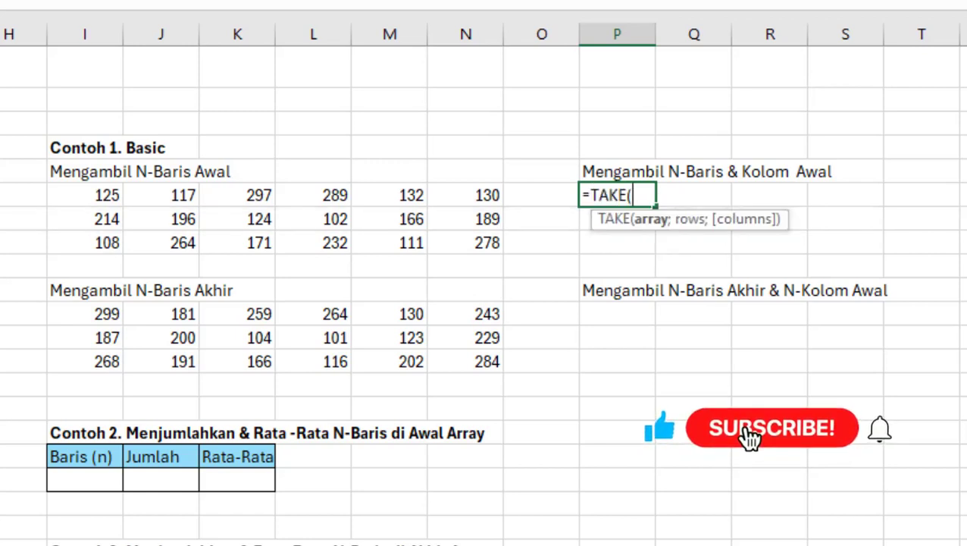
pyautogui.write('DATA;')
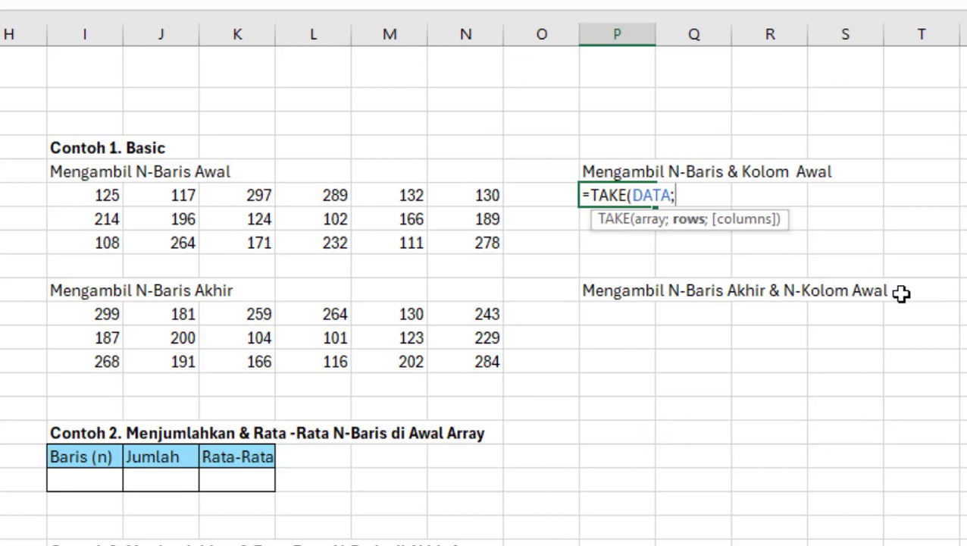
pyautogui.write('3')
pyautogui.write(';3')
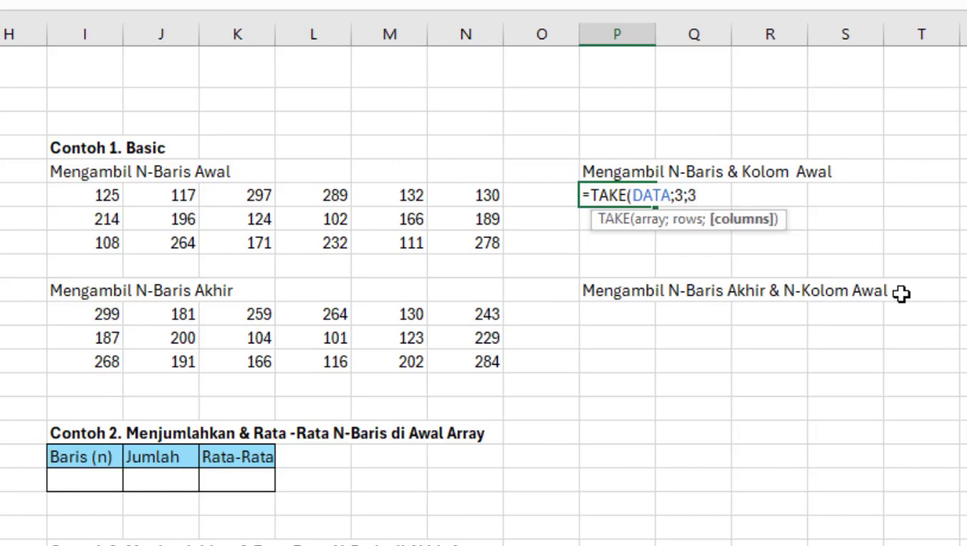
pyautogui.write(')')
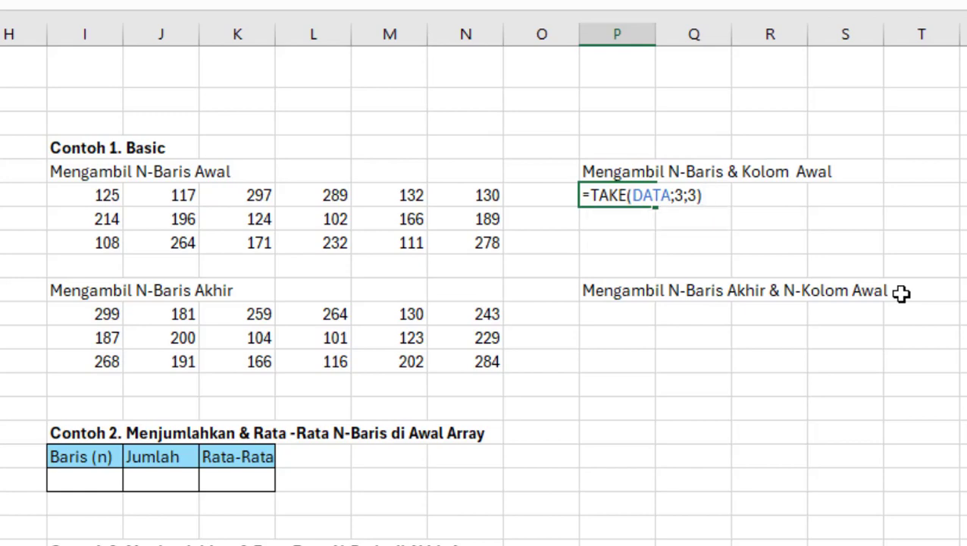
pyautogui.press('Return')
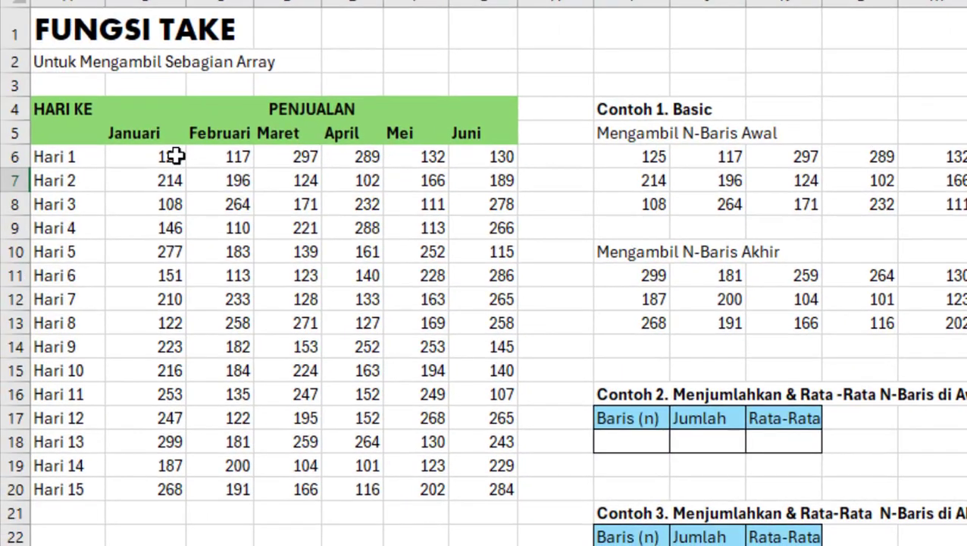
pyautogui.moveTo(173, 156)
pyautogui.mouseDown()
pyautogui.moveTo(290, 227)
pyautogui.moveTo(287, 206)
pyautogui.mouseUp()
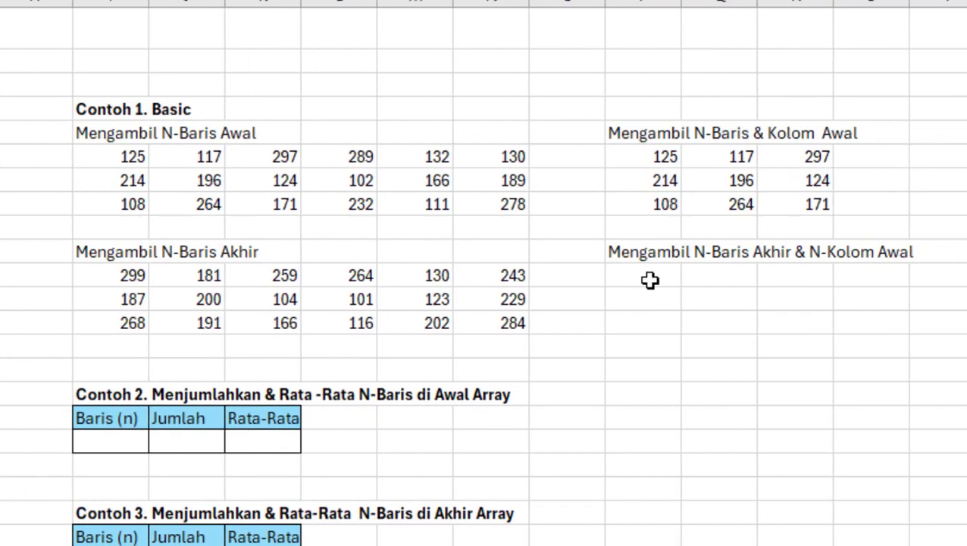
pyautogui.click(650, 280)
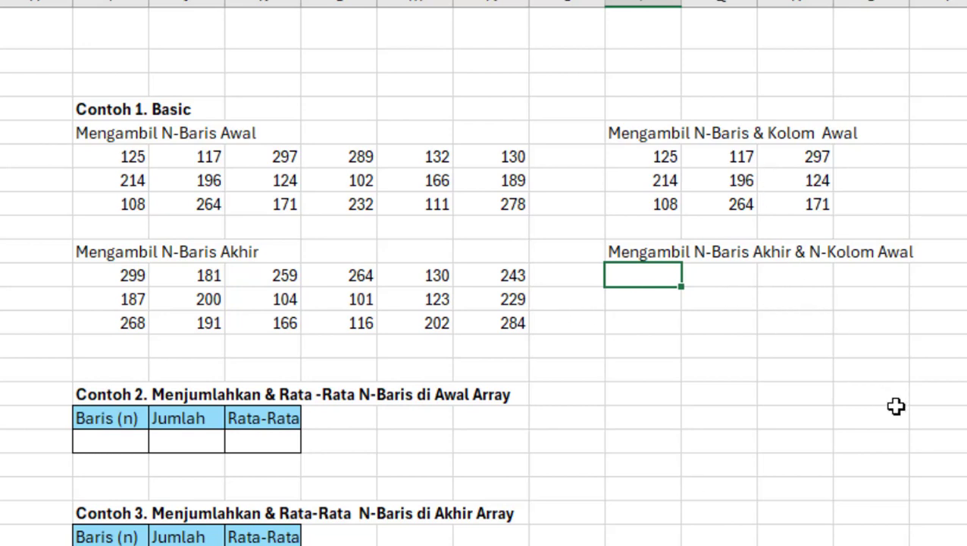
# Step: Enter =TAKE(DATA;-3;3) to spill the last three rows of the Januari–Maret columns
pyautogui.press('F2')
pyautogui.write('=TAK')
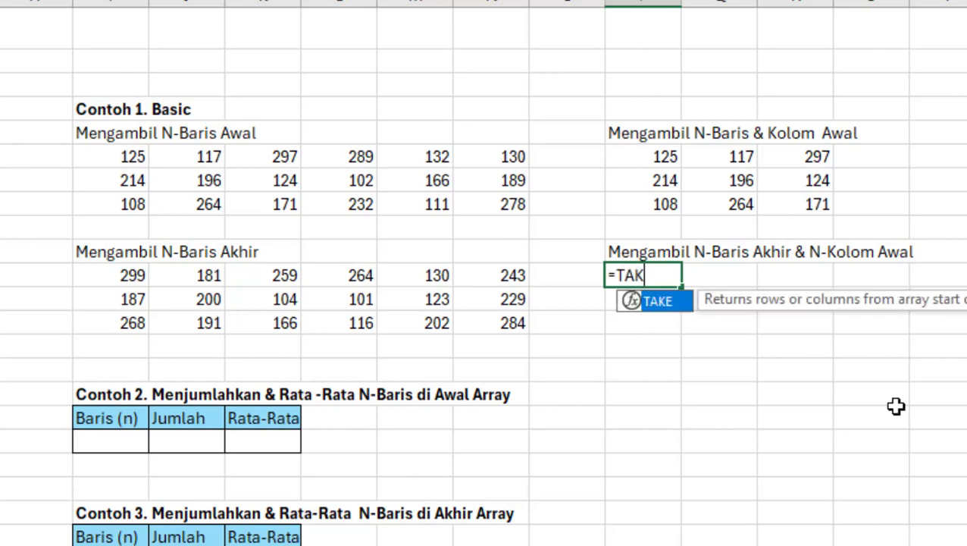
pyautogui.press('Tab')
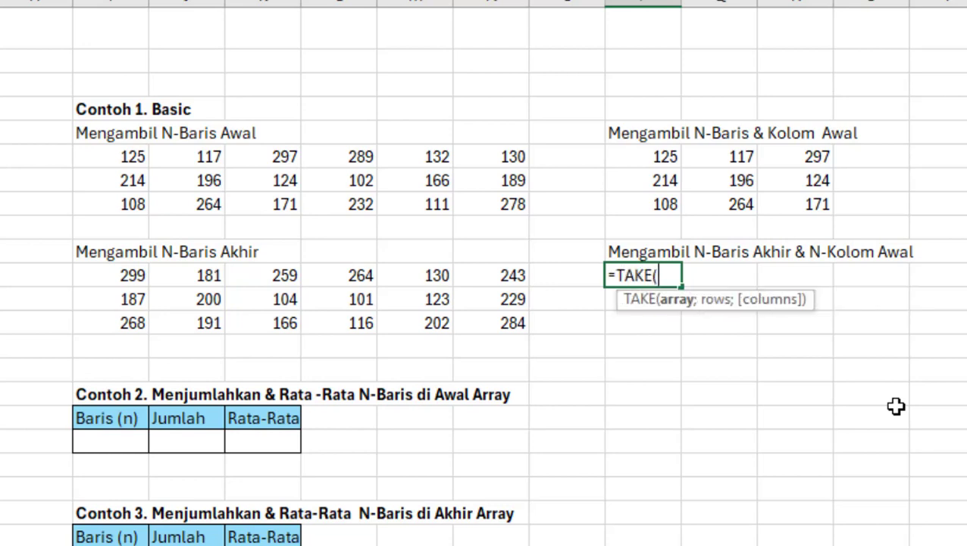
pyautogui.write('DATA')
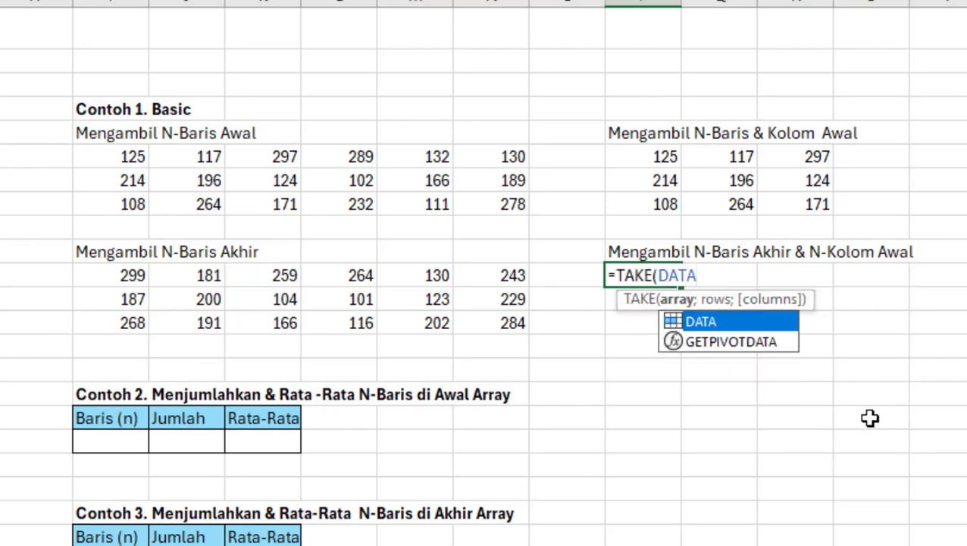
pyautogui.write(';-')
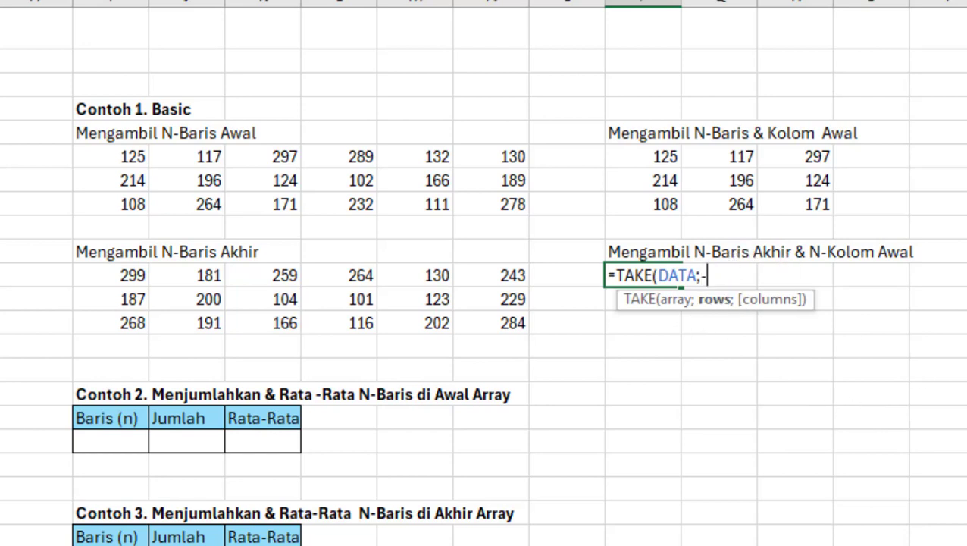
pyautogui.write('3;')
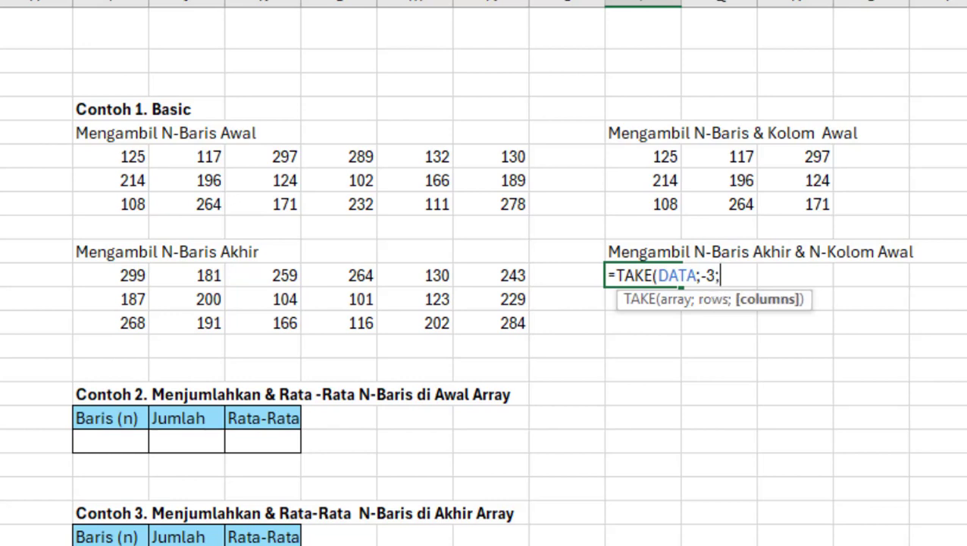
pyautogui.write('3')
pyautogui.write(')')
pyautogui.press('Return')
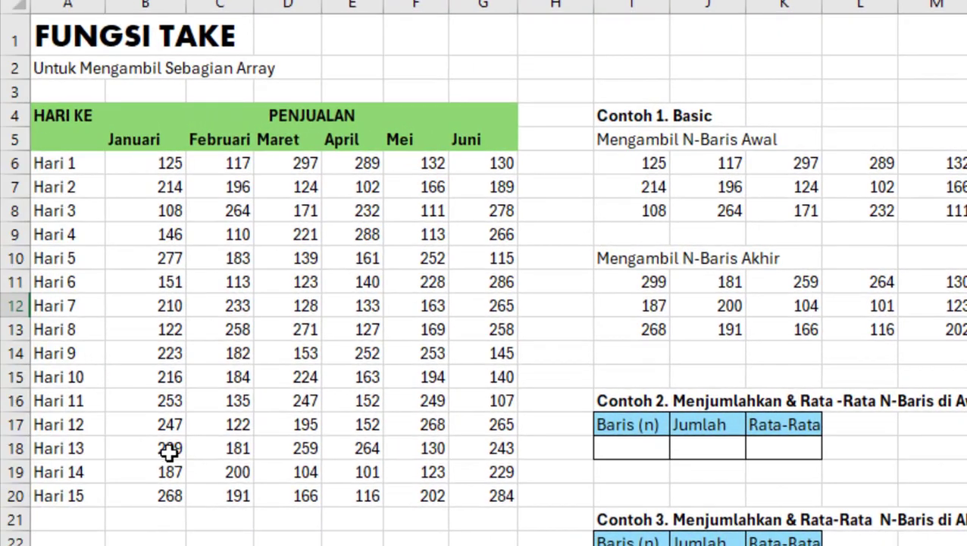
pyautogui.moveTo(169, 448)
pyautogui.mouseDown()
pyautogui.moveTo(246, 453)
pyautogui.moveTo(300, 492)
pyautogui.mouseUp()
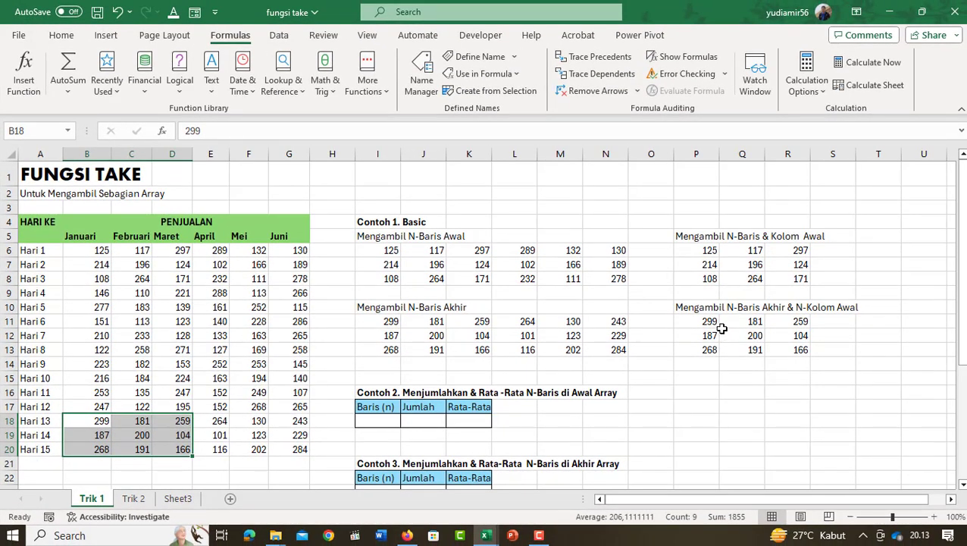
pyautogui.click(391, 374)
pyautogui.scroll(-1, 705, 351)
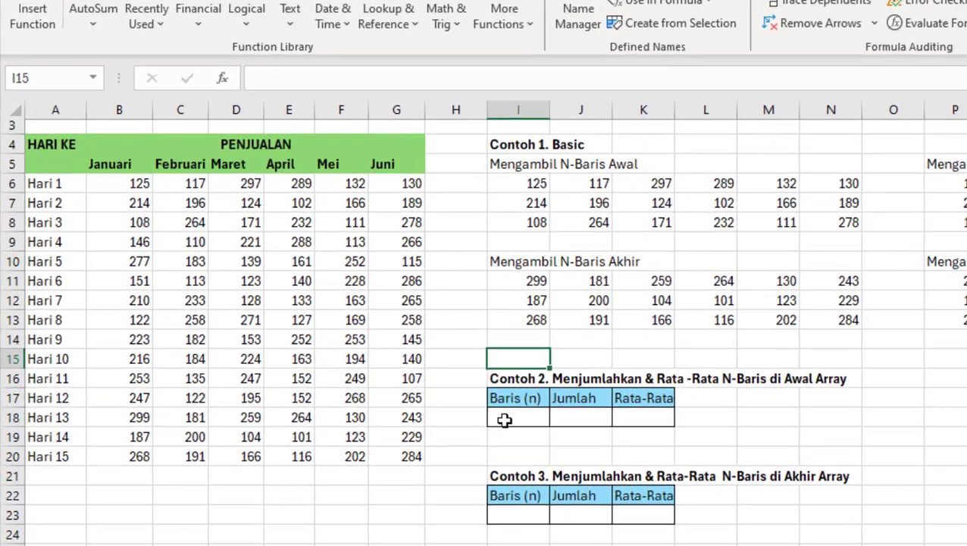
# Step: Enter 4 as the Baris (n) row count in I18 of the Contoh 2 table
pyautogui.click(377, 378)
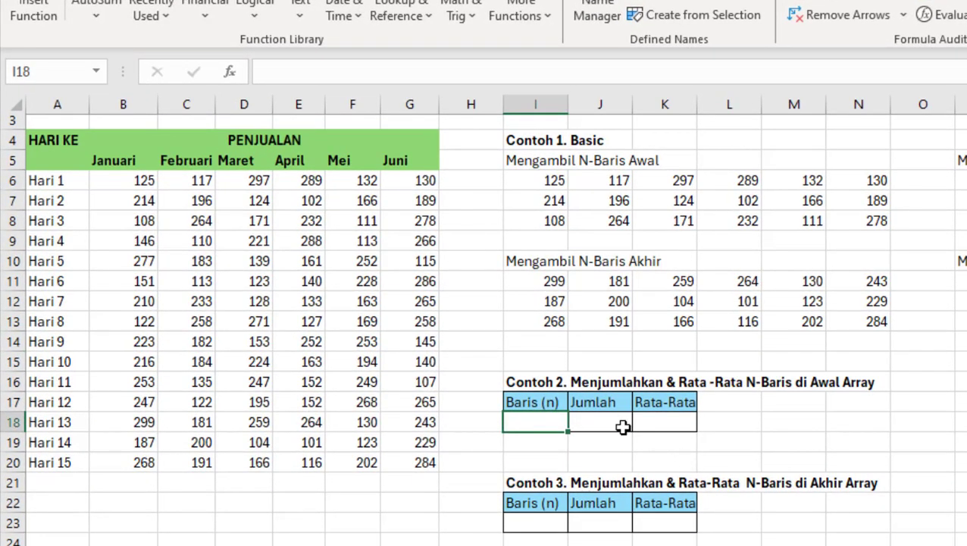
pyautogui.click(603, 421)
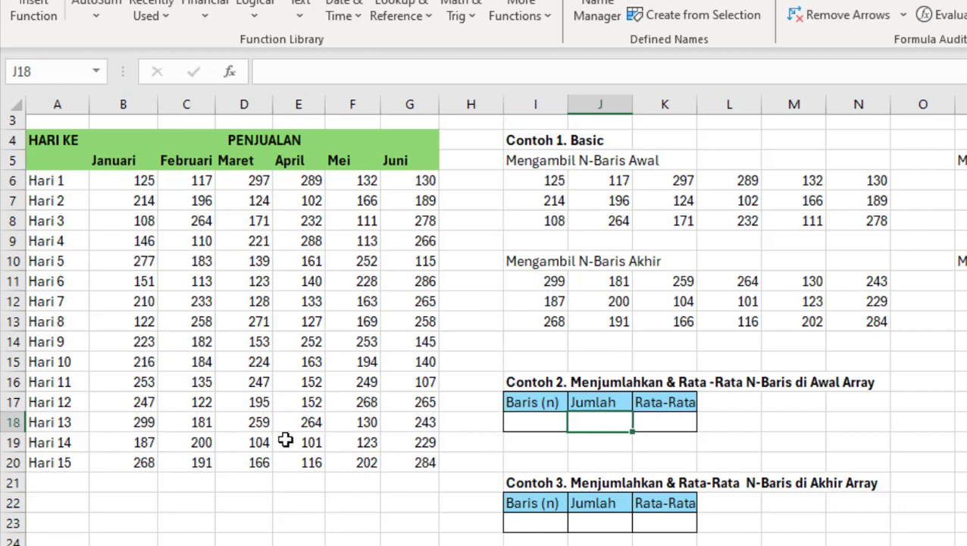
pyautogui.click(660, 423)
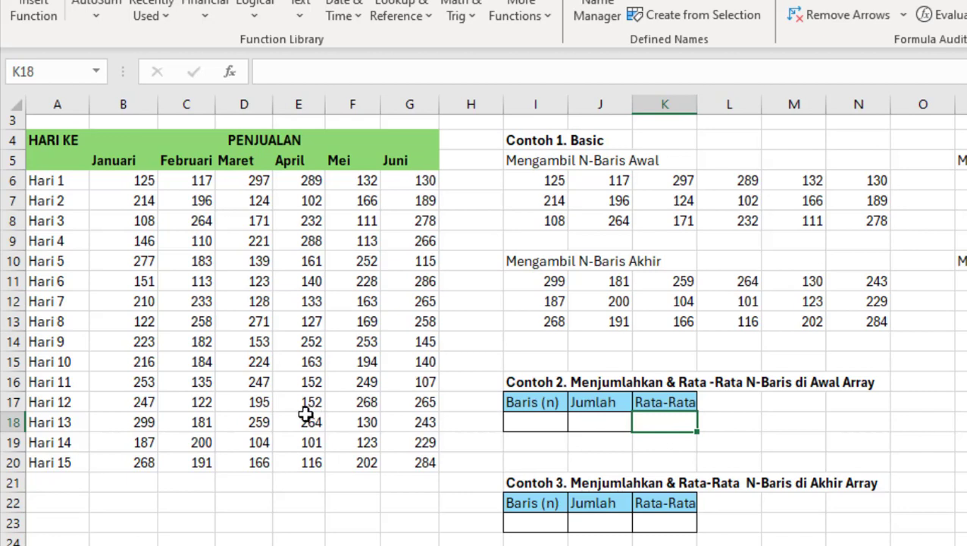
pyautogui.press('Left')
pyautogui.press('Left')
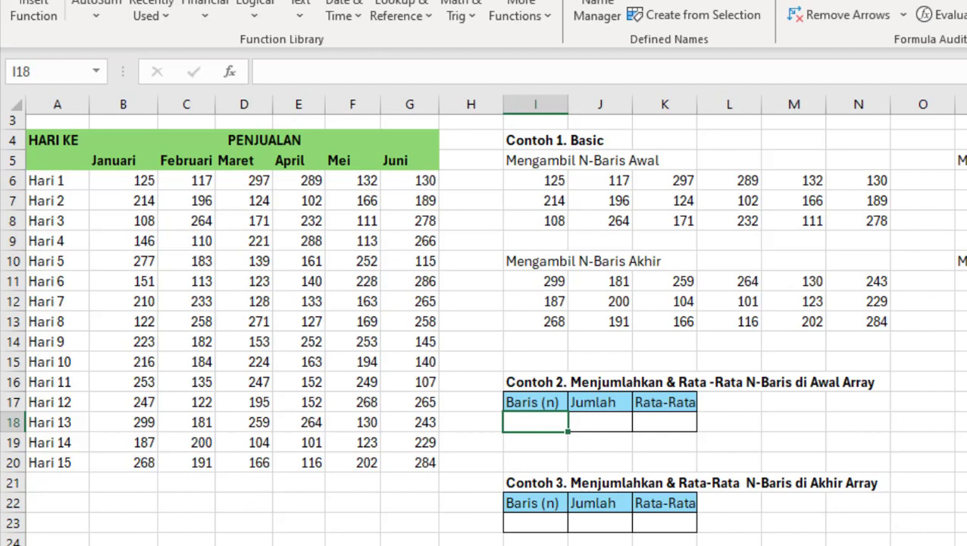
pyautogui.write('4')
pyautogui.press('Return')
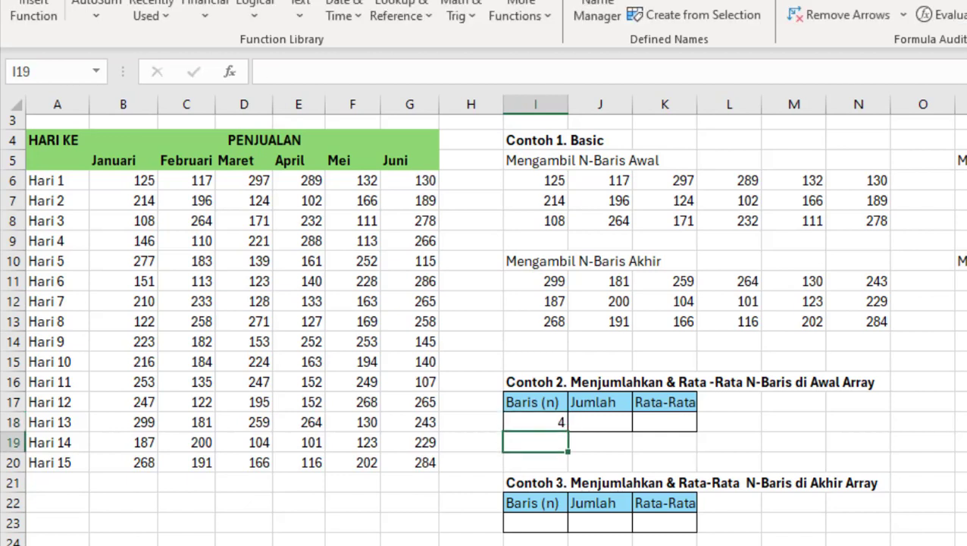
pyautogui.click(601, 422)
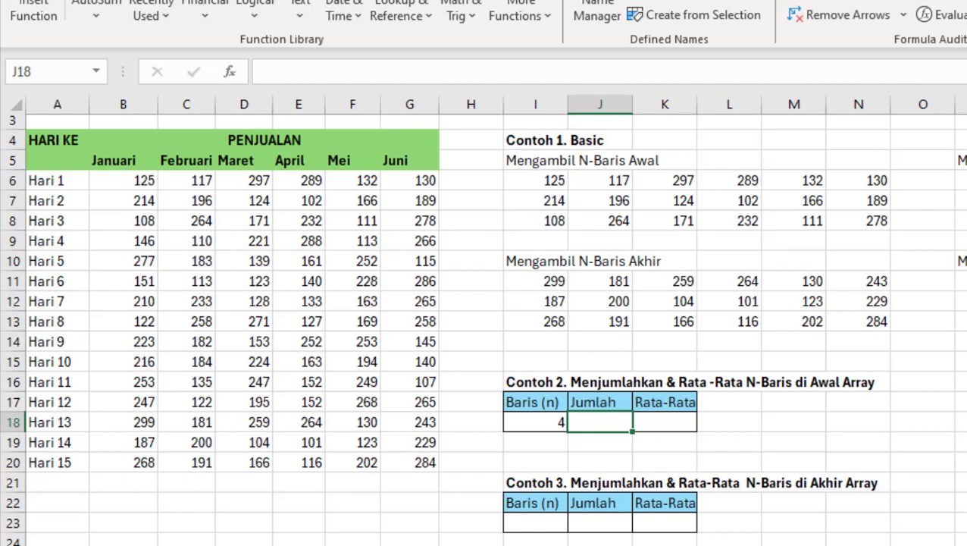
# Step: Enter =SUM(TAKE(DATA;I18)) in Contoh 2's Jumlah, giving 4389
pyautogui.write('=SU')
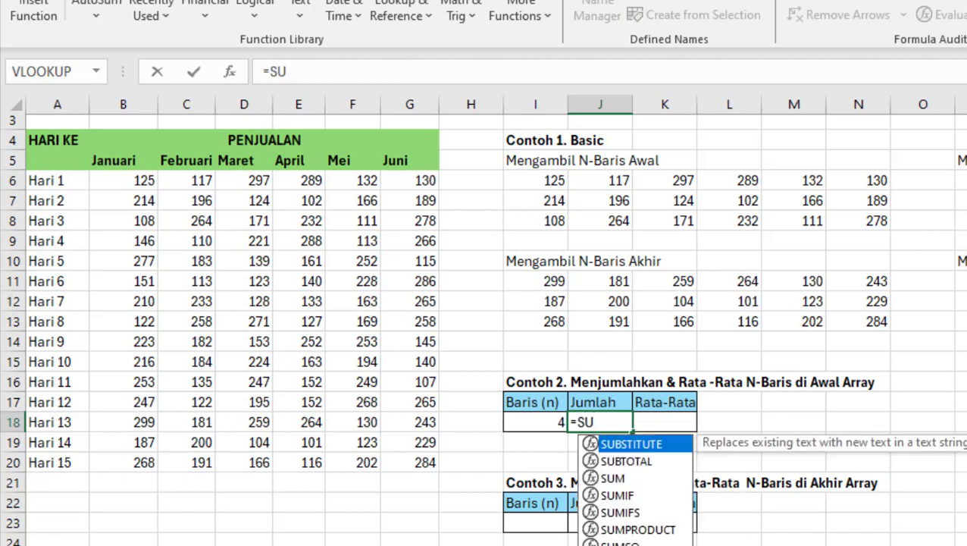
pyautogui.write('M')
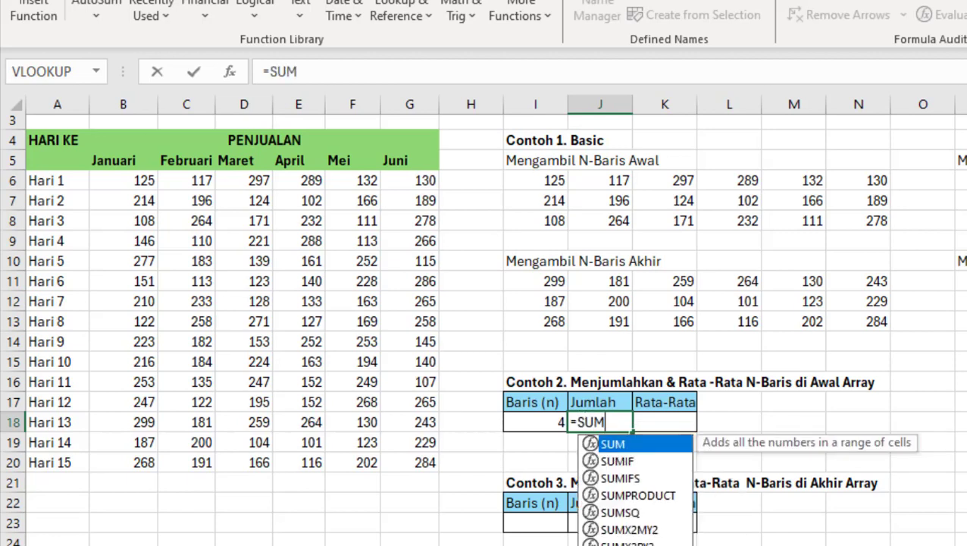
pyautogui.write('(TAK')
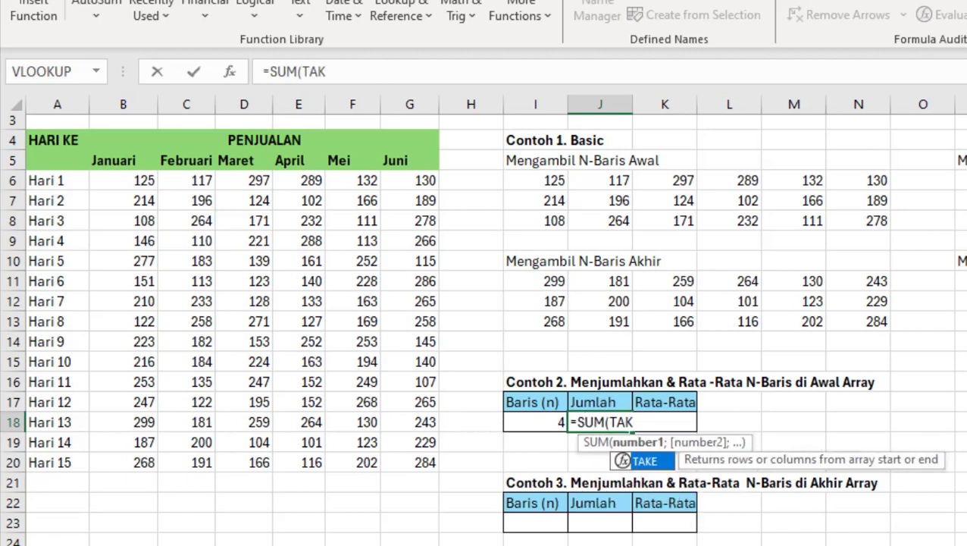
pyautogui.write('E(DATA')
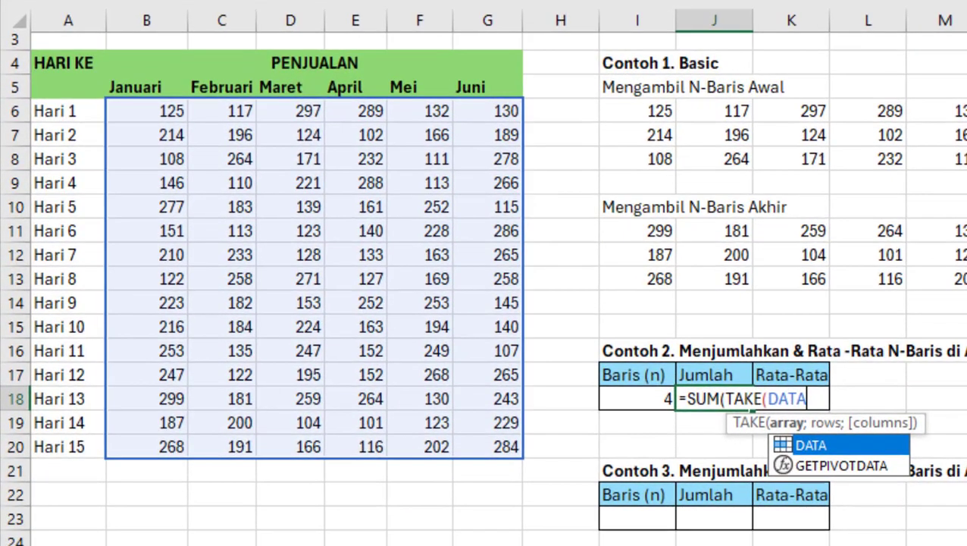
pyautogui.write(';')
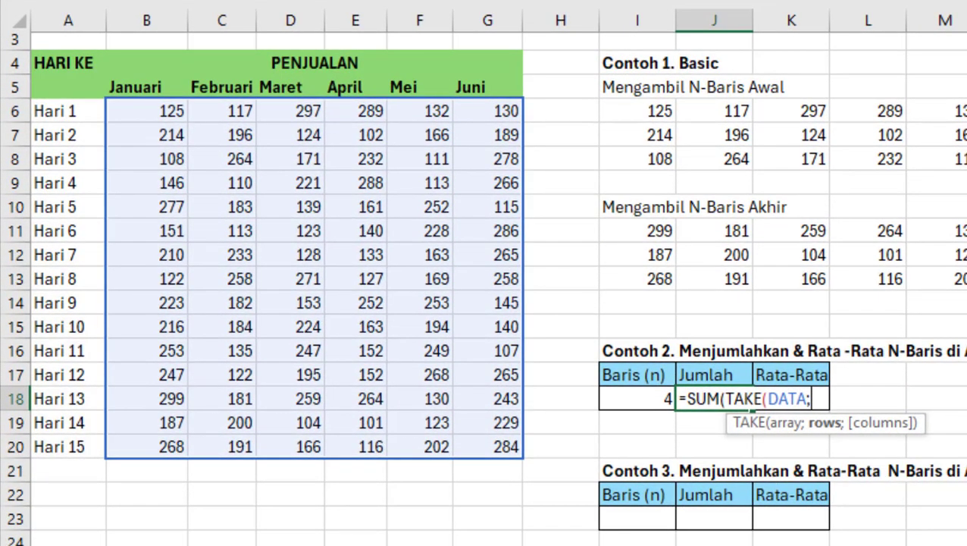
pyautogui.click(624, 396)
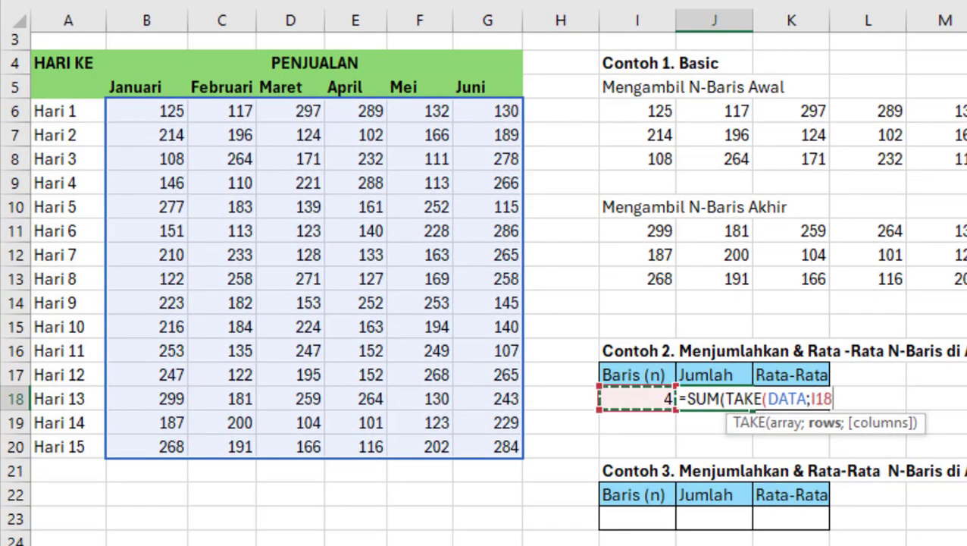
pyautogui.write(')')
pyautogui.press('Return')
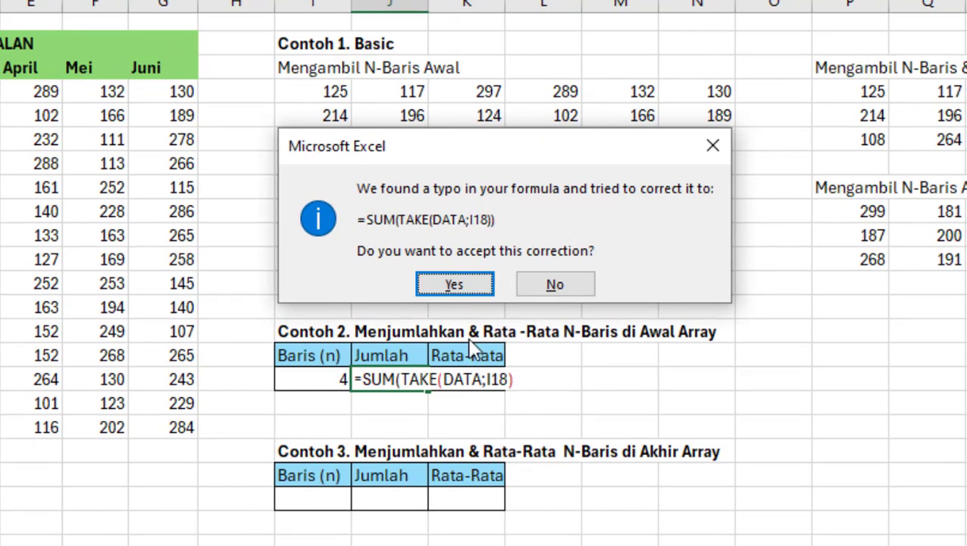
pyautogui.click(454, 287)
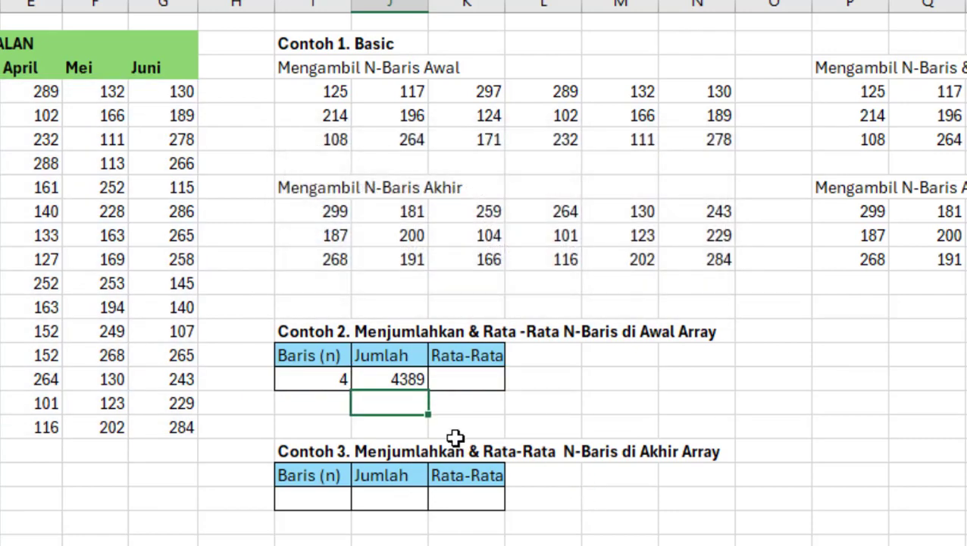
# Step: Verify the 4389 total by selecting the first four data rows and checking the status-bar Sum
pyautogui.click(326, 383)
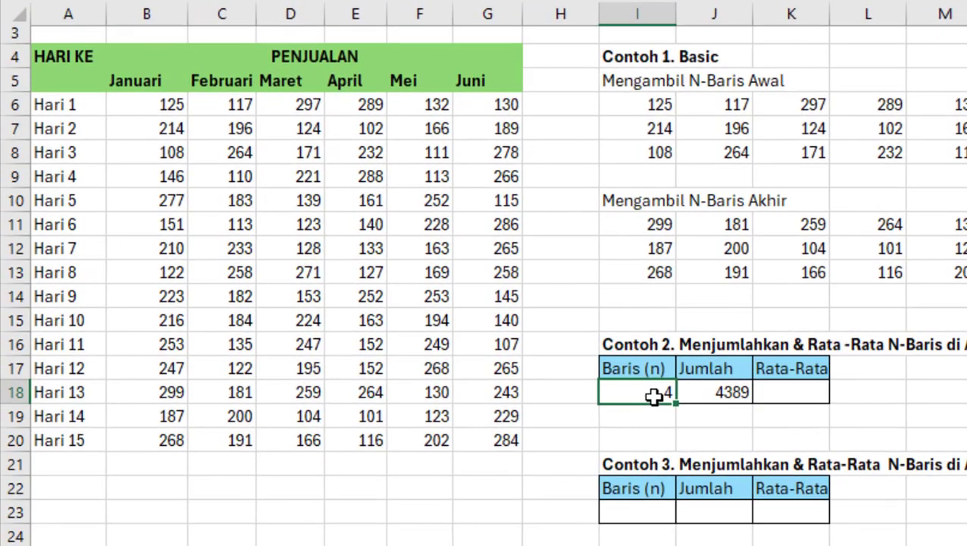
pyautogui.moveTo(165, 106)
pyautogui.mouseDown()
pyautogui.moveTo(361, 105)
pyautogui.moveTo(498, 171)
pyautogui.mouseUp()
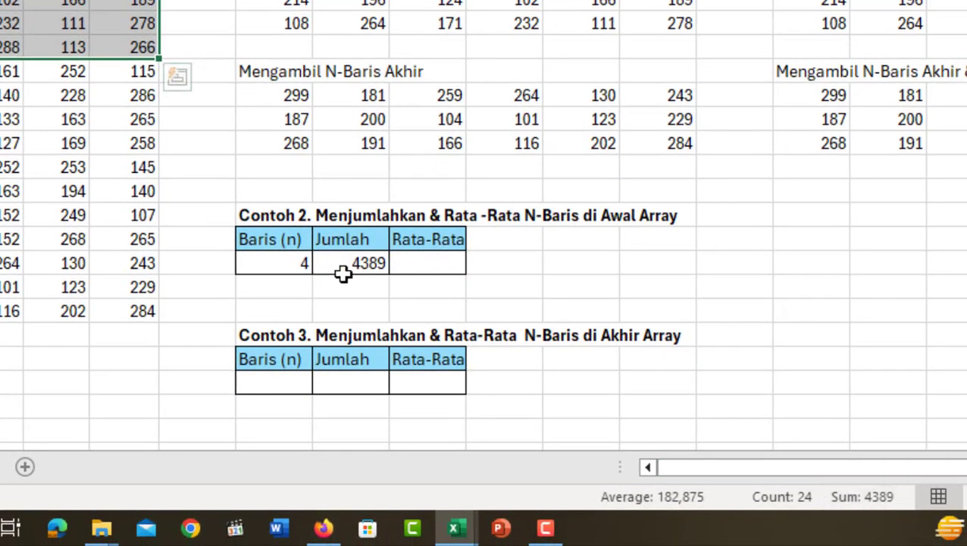
pyautogui.click(402, 263)
# Step: Enter =AVERAGE(TAKE(DATA;I18)) in Contoh 2's Rata-Rata, returning 182,875
pyautogui.write('=')
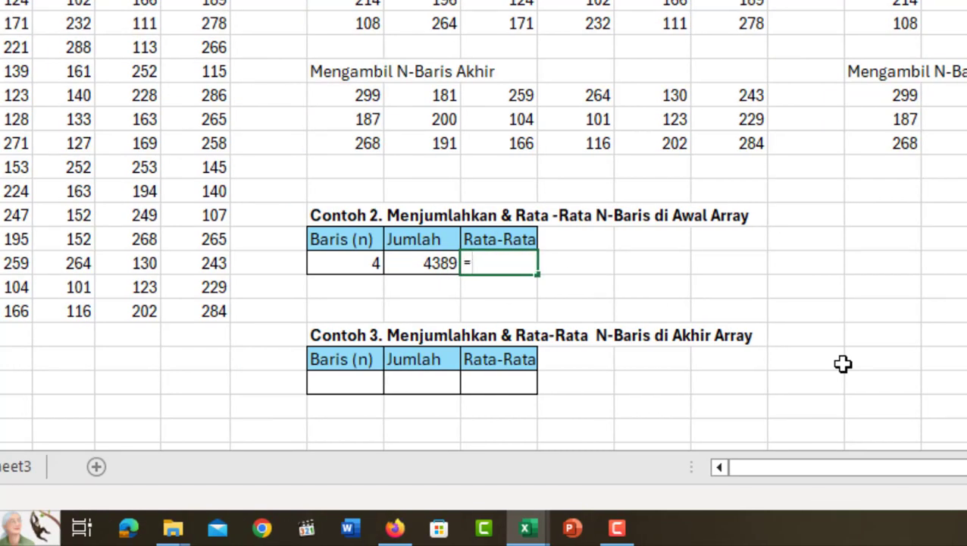
pyautogui.write('AVERA')
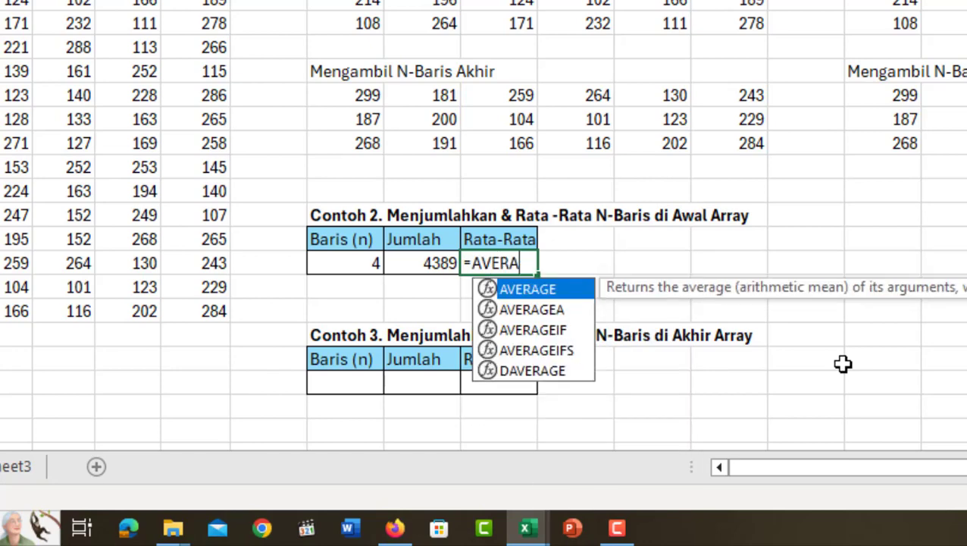
pyautogui.press('Tab')
pyautogui.write('TAKE')
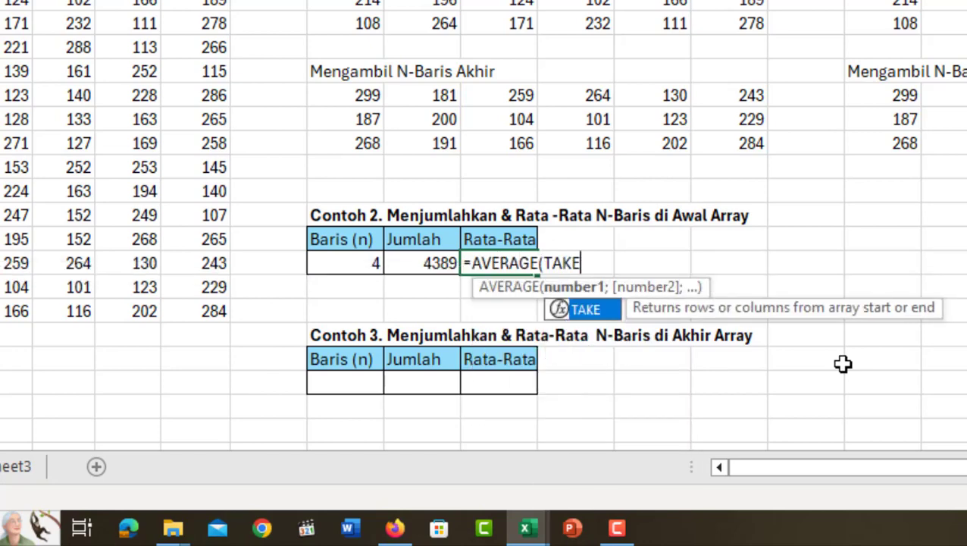
pyautogui.write(';')
pyautogui.press('BackSpace')
pyautogui.press('Tab')
pyautogui.write('DATA')
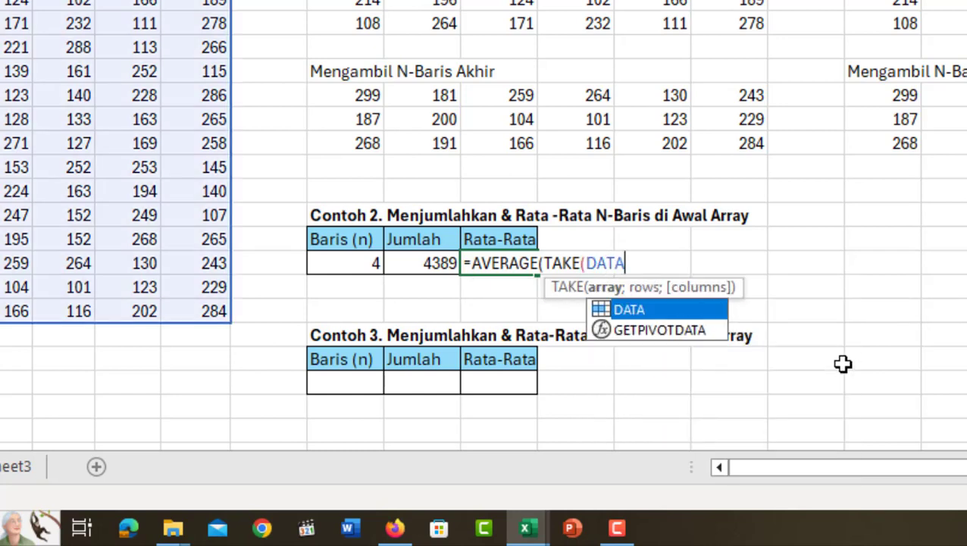
pyautogui.write(';')
pyautogui.press('Left')
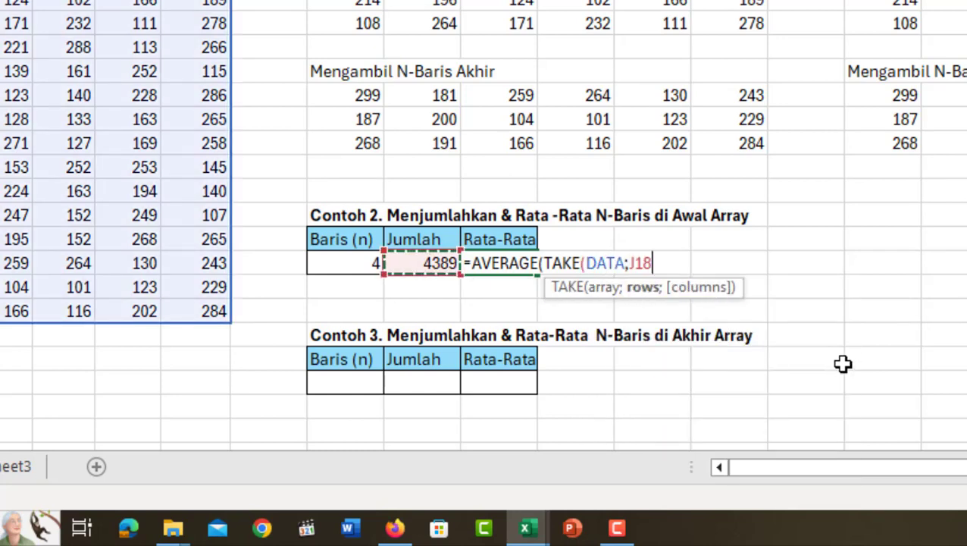
pyautogui.press('Left')
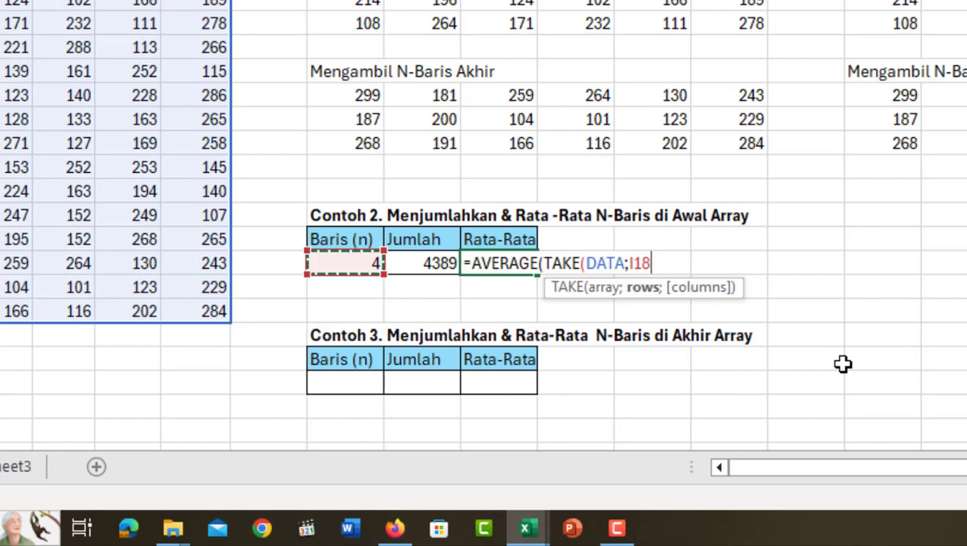
pyautogui.write(')')
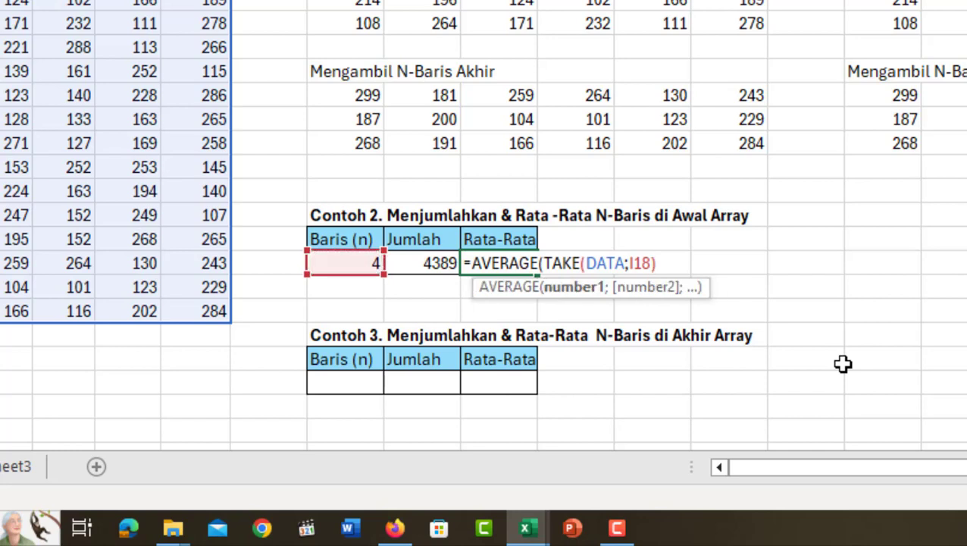
pyautogui.write(')')
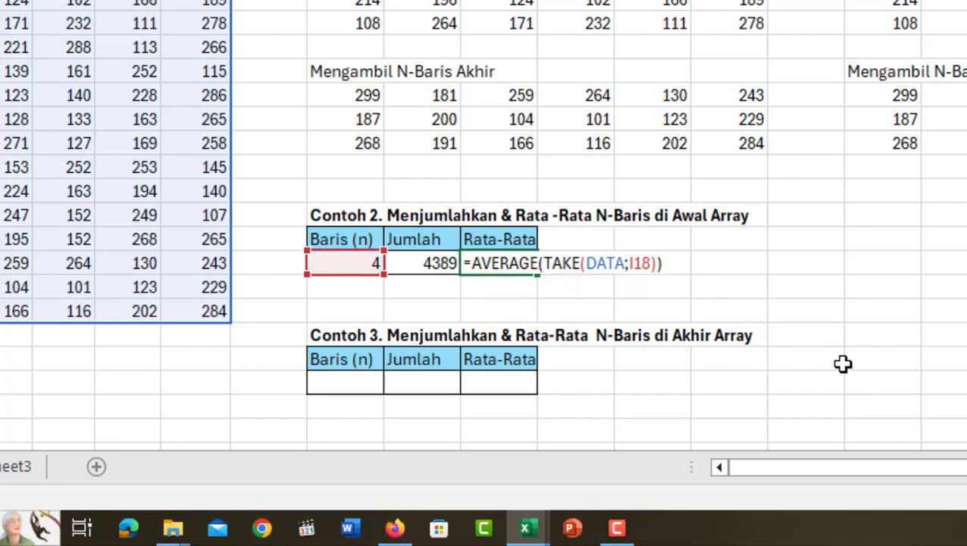
pyautogui.press('Return')
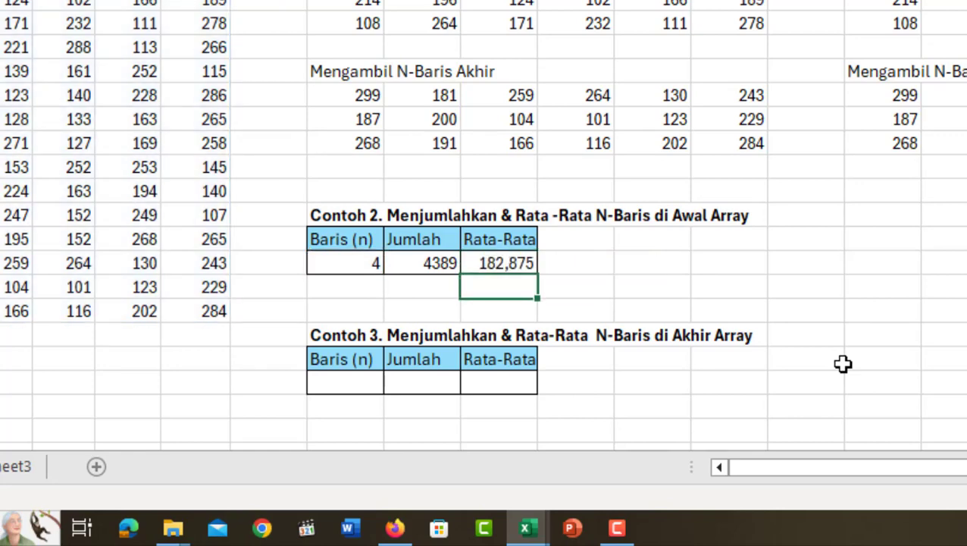
# Step: Verify the 182,875 average against a selection of the first four data rows
pyautogui.press('Up')
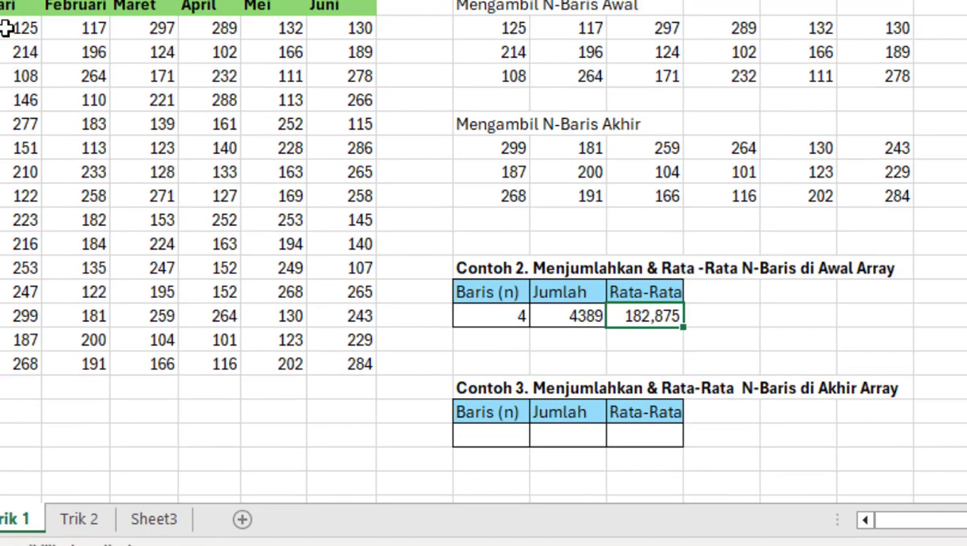
pyautogui.moveTo(99, 60); pyautogui.dragTo(452, 134)
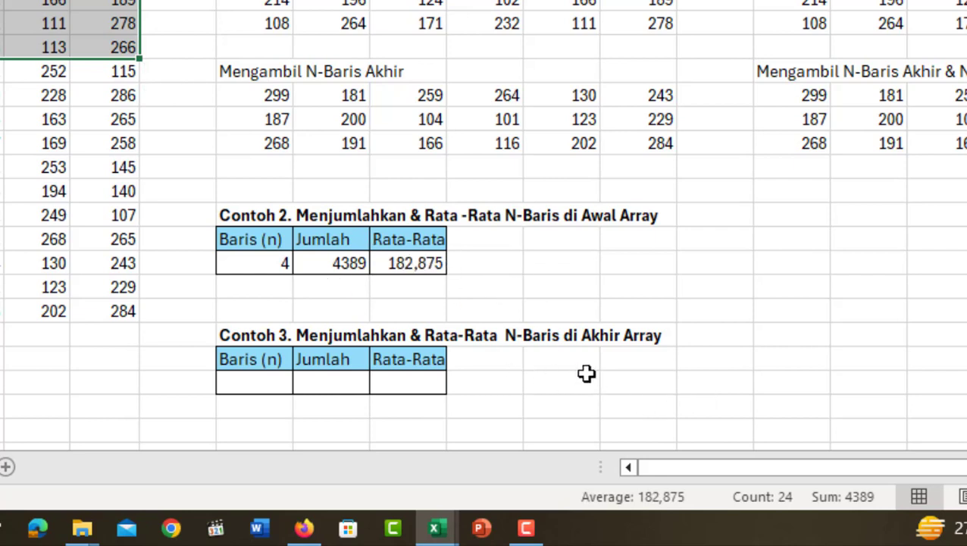
pyautogui.click(270, 381)
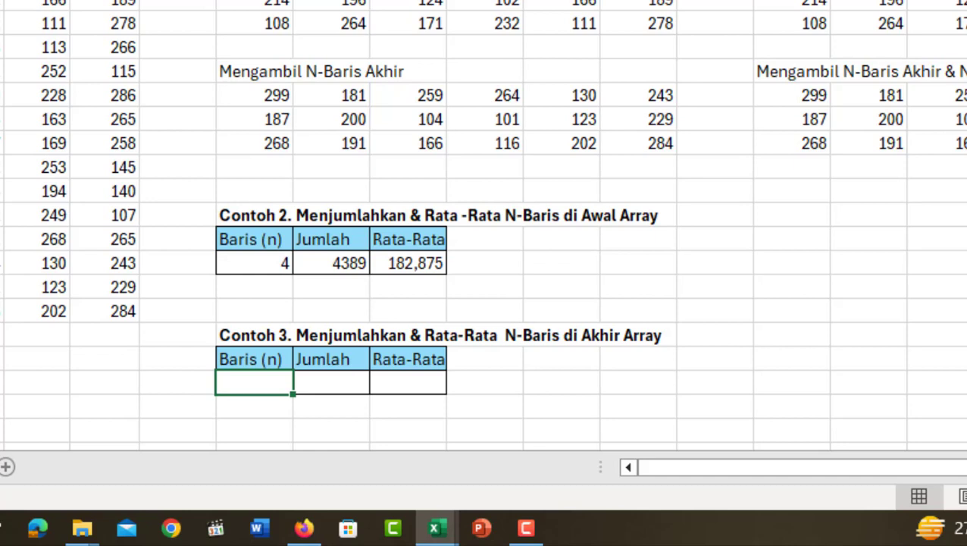
# Step: Set Contoh 3's Baris (n) to 4 and enter =SUM(TAKE(DATA;"-"&I23)) in Jumlah, giving 4796
pyautogui.write('4')
pyautogui.press('Return')
pyautogui.click(332, 381)
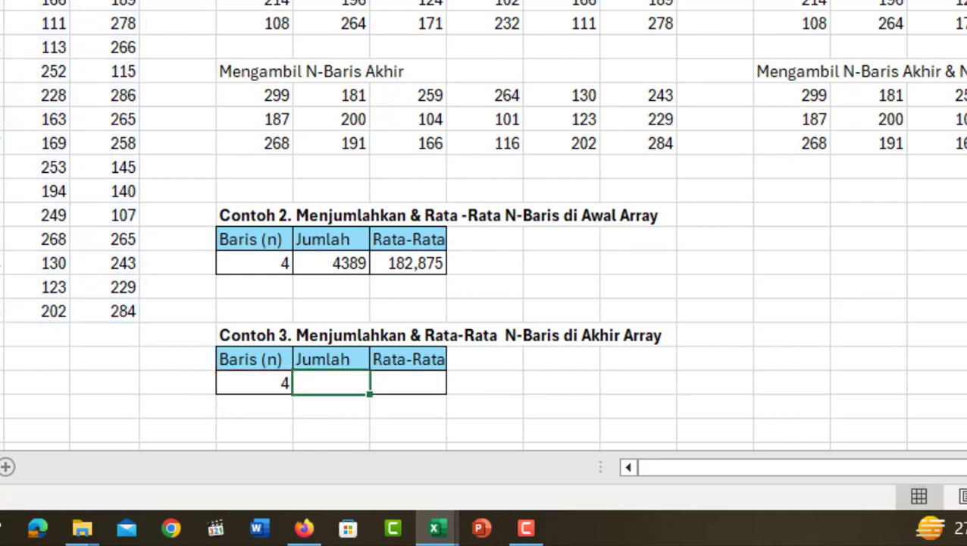
pyautogui.write('=')
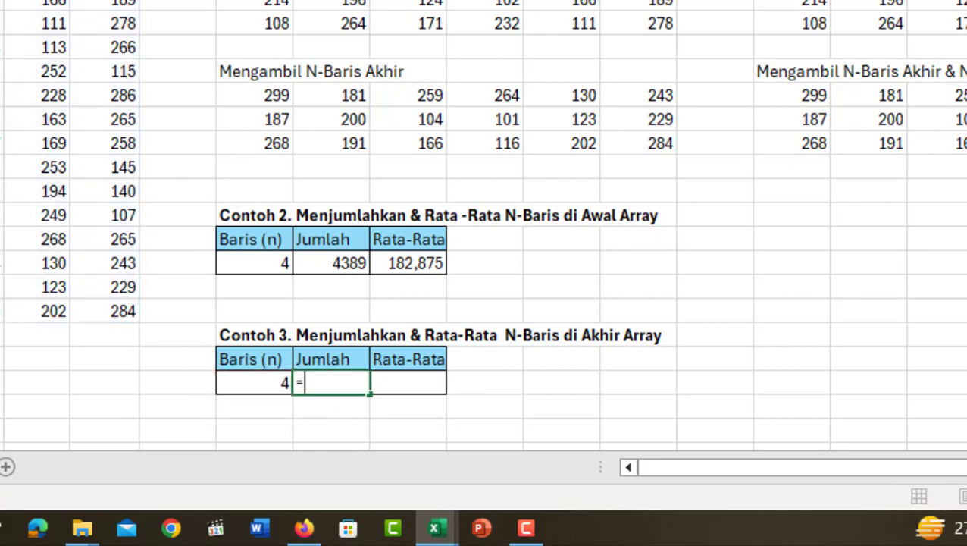
pyautogui.press('Escape')
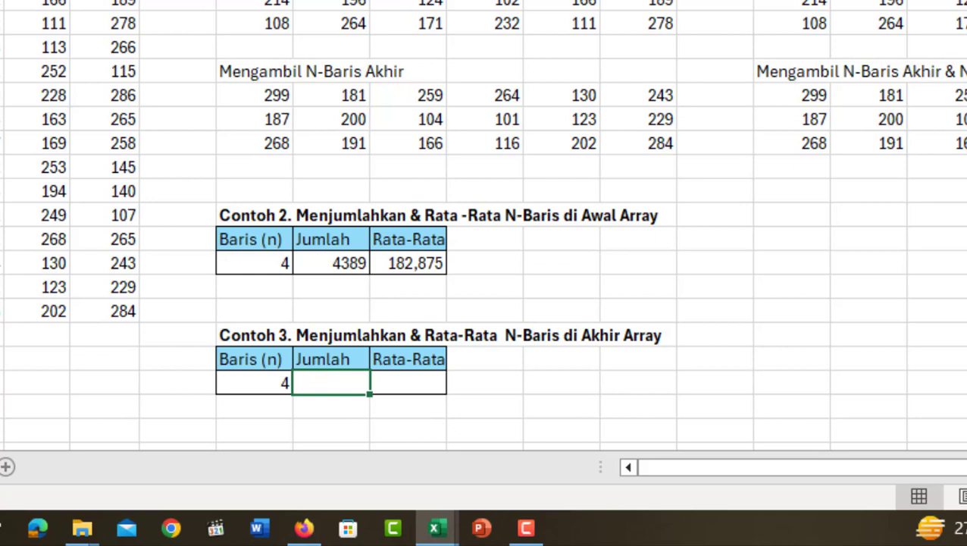
pyautogui.write('=')
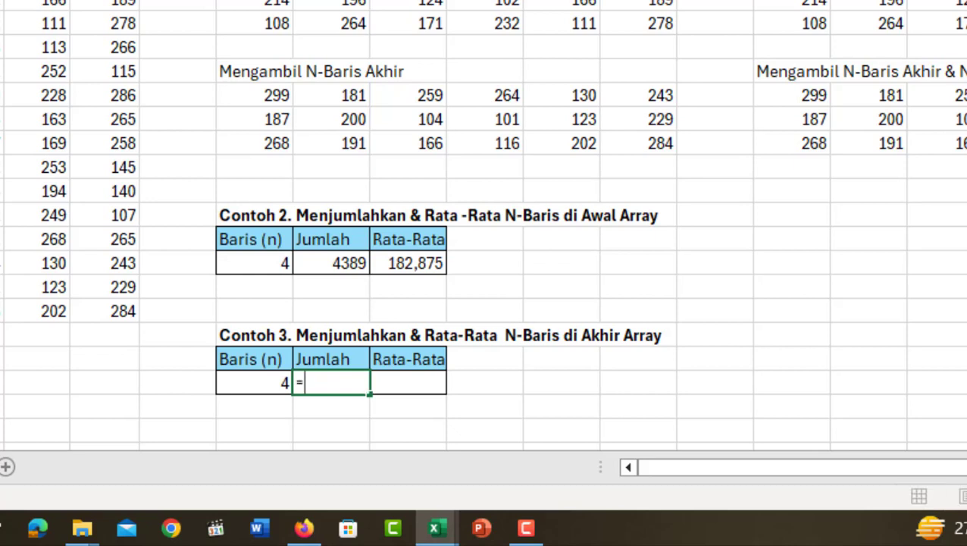
pyautogui.write('SUM(')
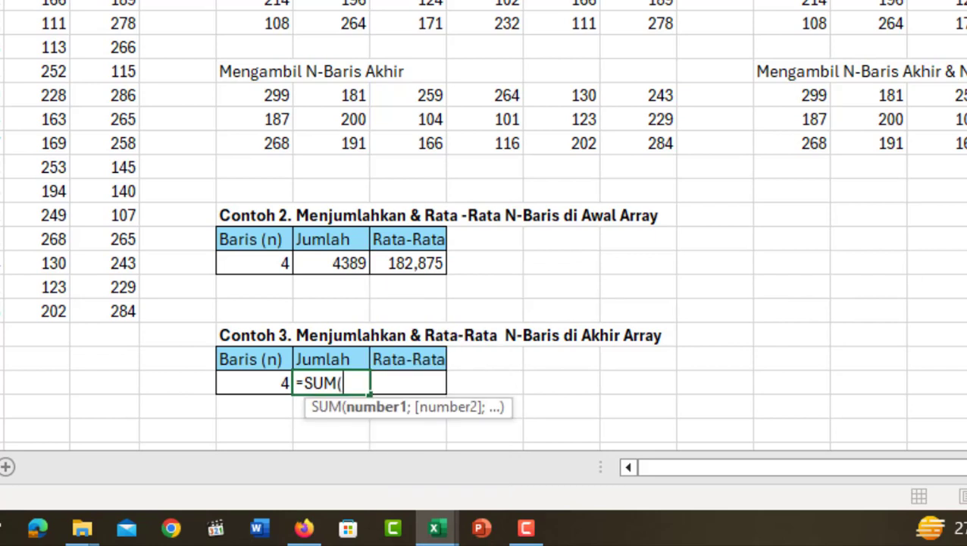
pyautogui.write('TAKE')
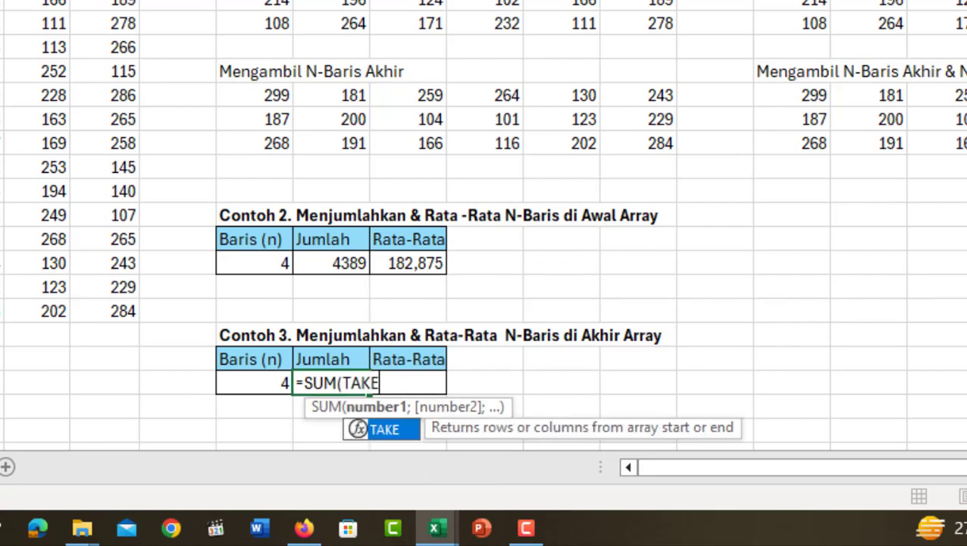
pyautogui.write('(DATA;')
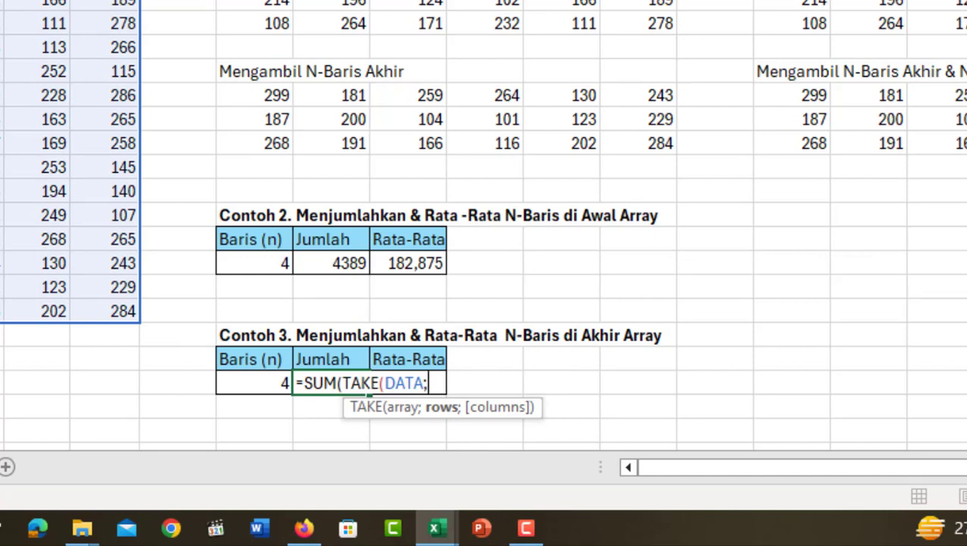
pyautogui.write('"')
pyautogui.write('-"')
pyautogui.write('&')
pyautogui.click(254, 383)
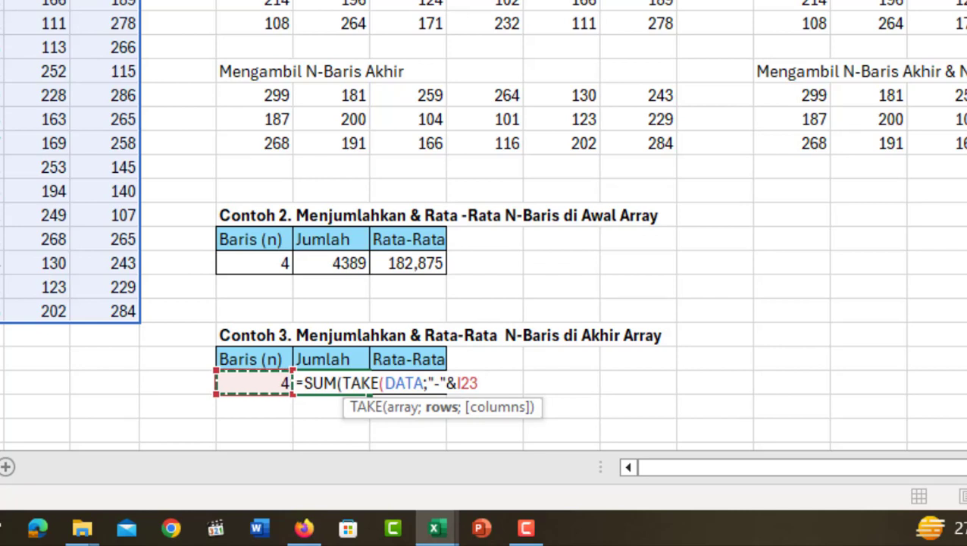
pyautogui.write(')')
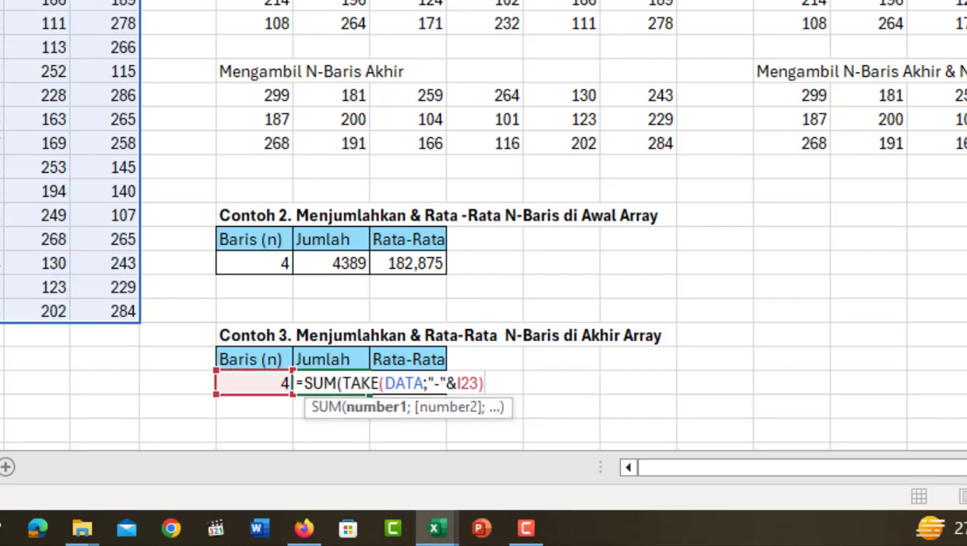
pyautogui.write(')')
pyautogui.press('Return')
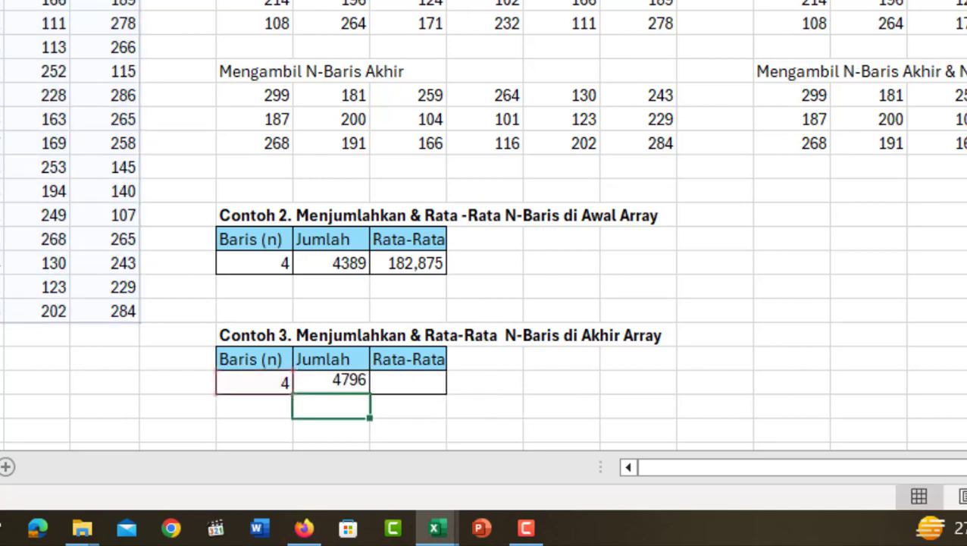
pyautogui.click(332, 383)
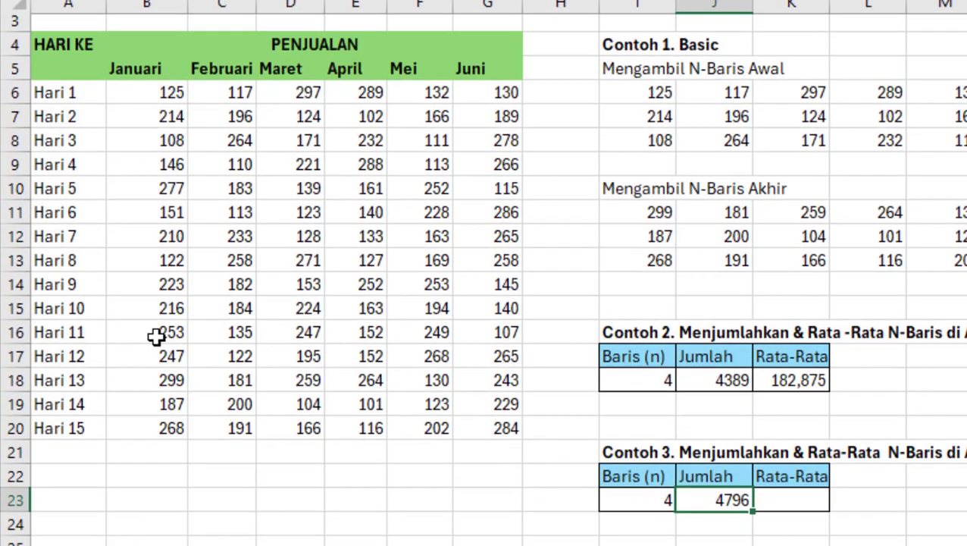
pyautogui.moveTo(152, 332); pyautogui.dragTo(258, 376)
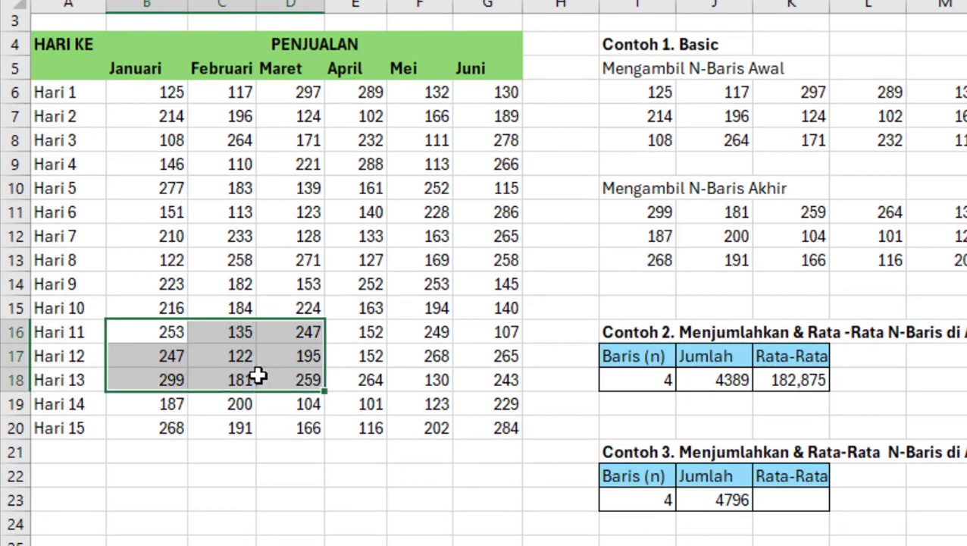
pyautogui.moveTo(182, 357)
pyautogui.mouseDown()
pyautogui.moveTo(365, 426)
pyautogui.moveTo(515, 429)
pyautogui.mouseUp()
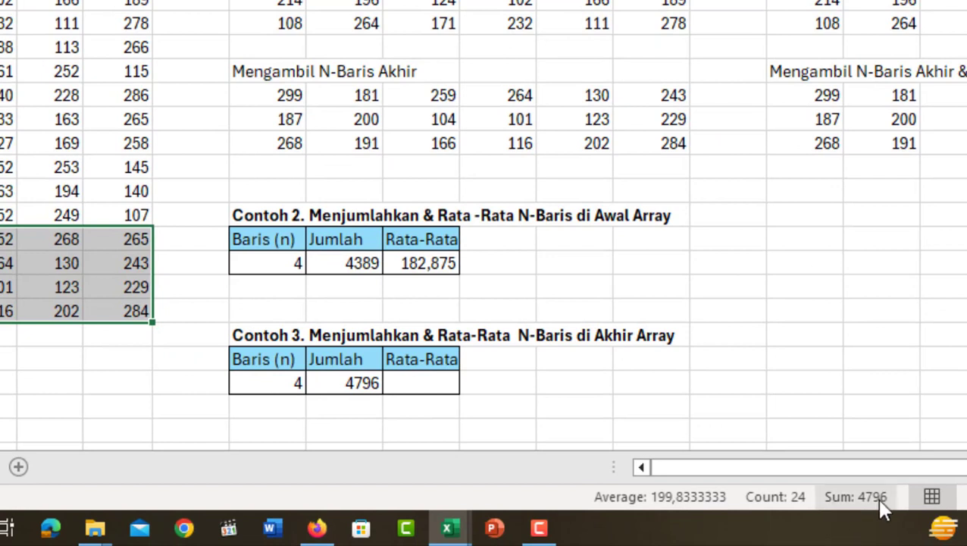
# Step: Enter =AVERAGE(TAKE(DATA;"-"&I23)) as Contoh 3's Rata-Rata and accept Excel's correction, giving 199,8333
pyautogui.click(391, 383)
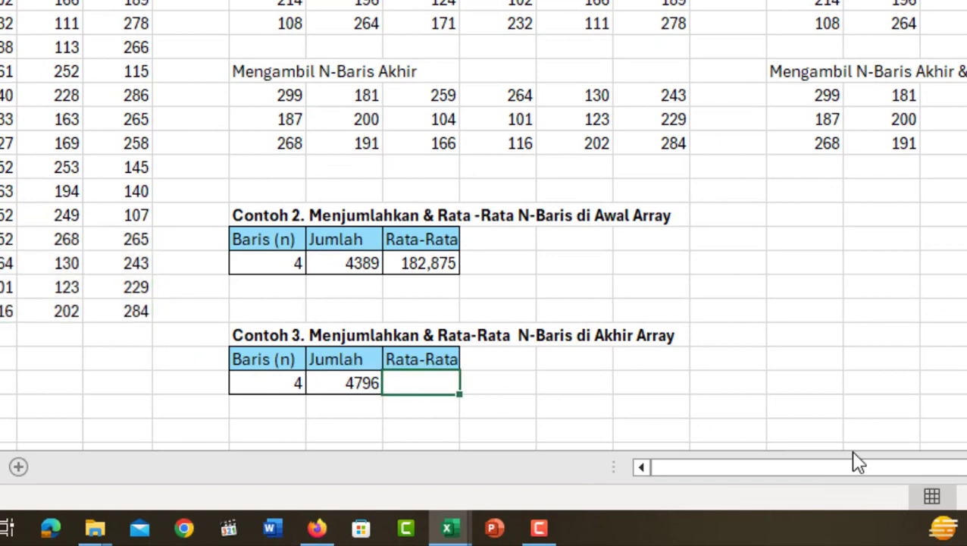
pyautogui.write('=')
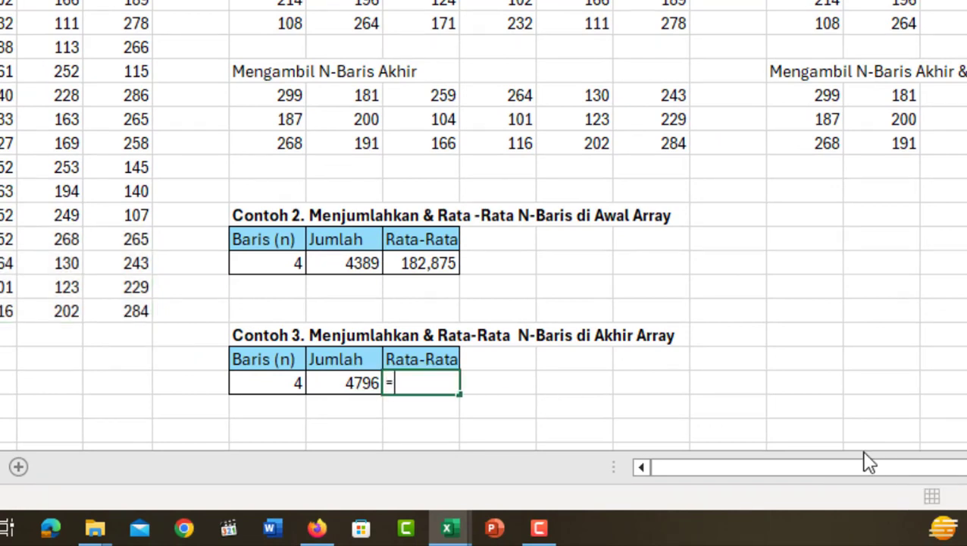
pyautogui.write('AVE')
pyautogui.press('Down')
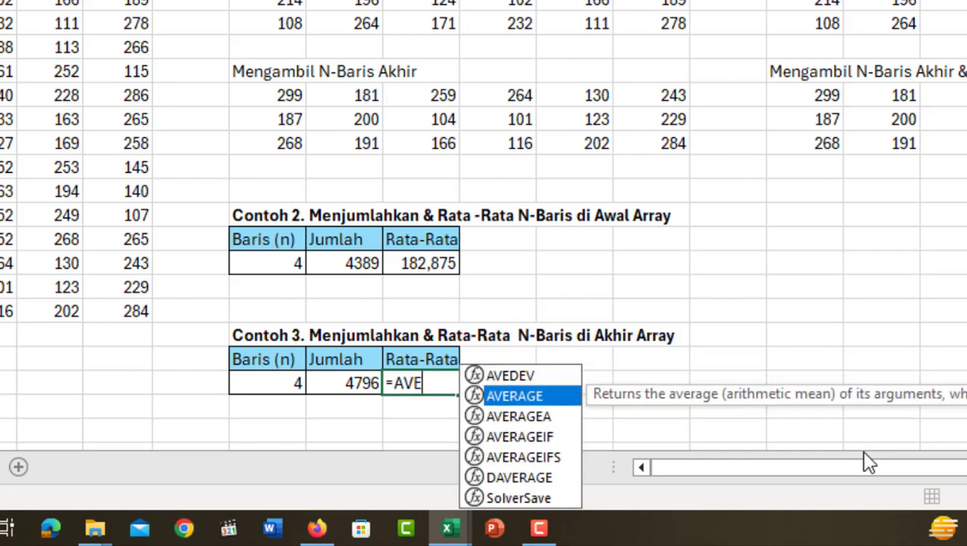
pyautogui.press('Tab')
pyautogui.write('TAKE')
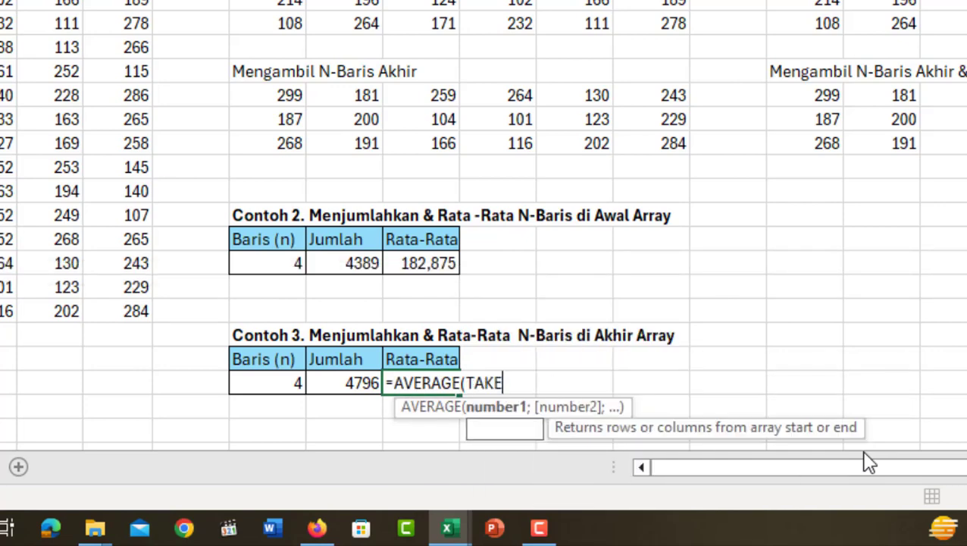
pyautogui.press('Tab')
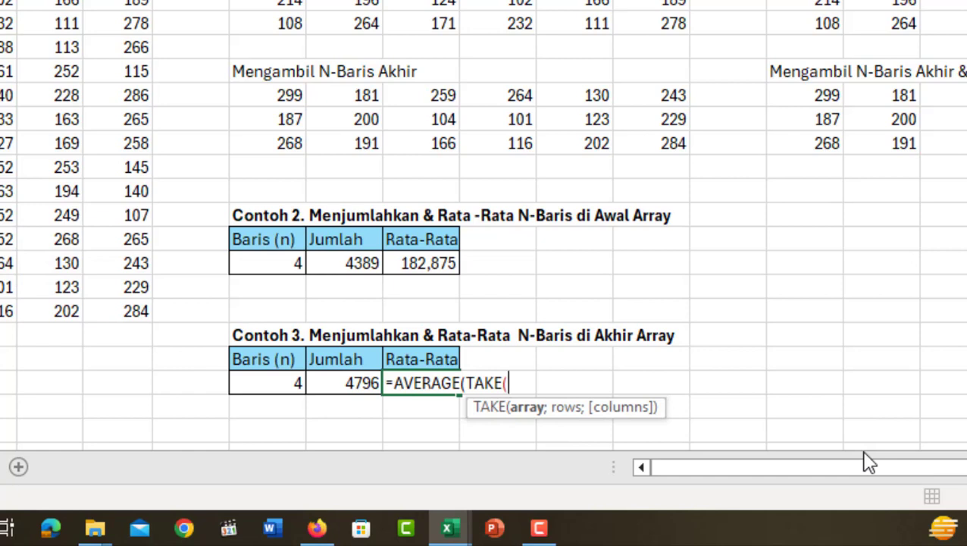
pyautogui.write('DATA;"-')
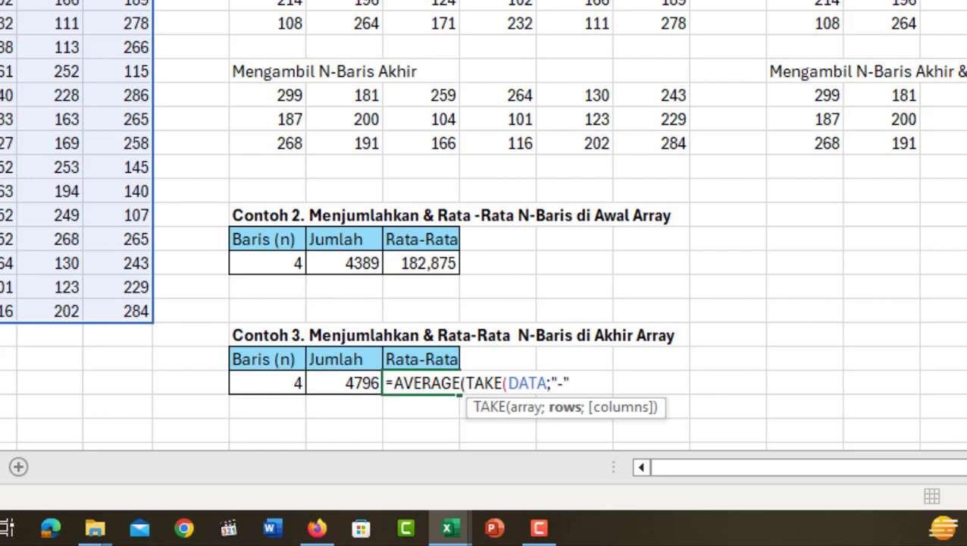
pyautogui.write('&')
pyautogui.press('Left')
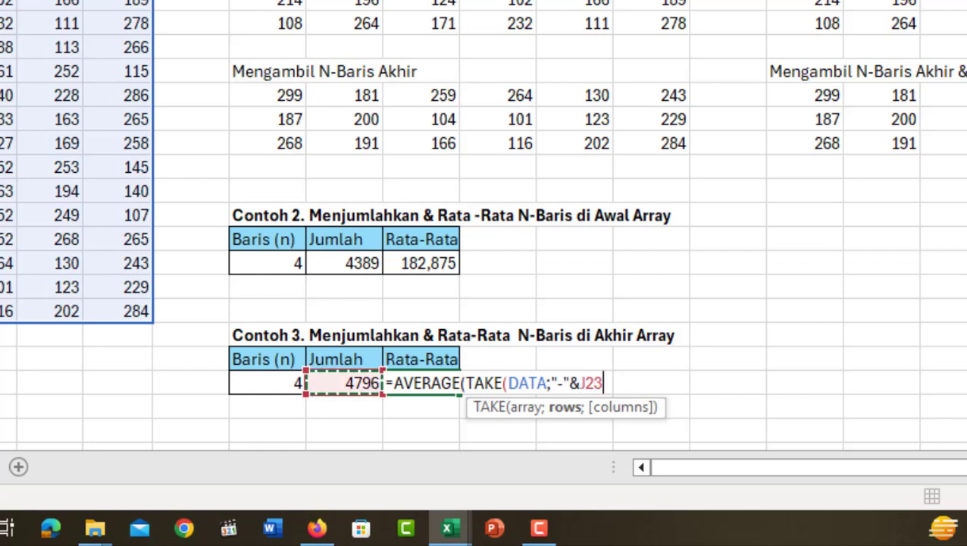
pyautogui.press('Left')
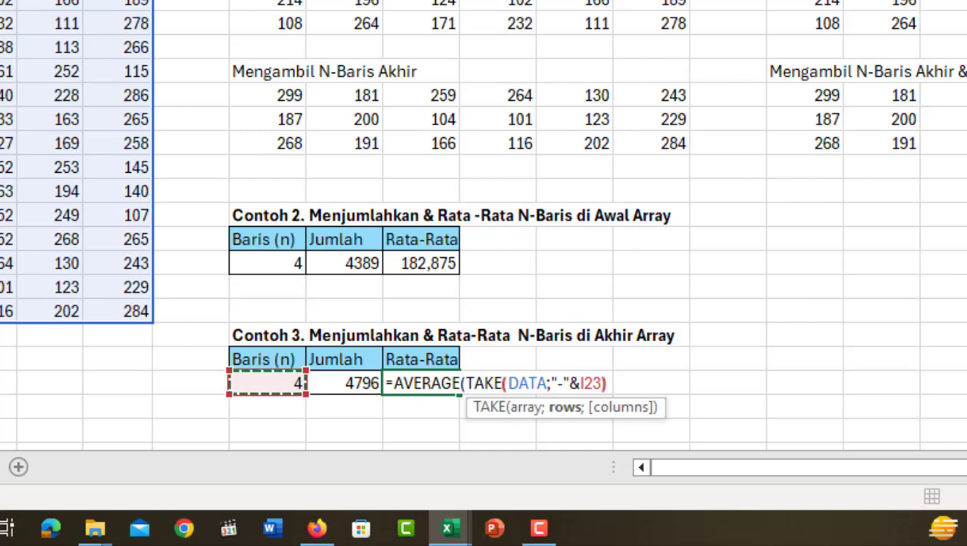
pyautogui.write(')')
pyautogui.press('Return')
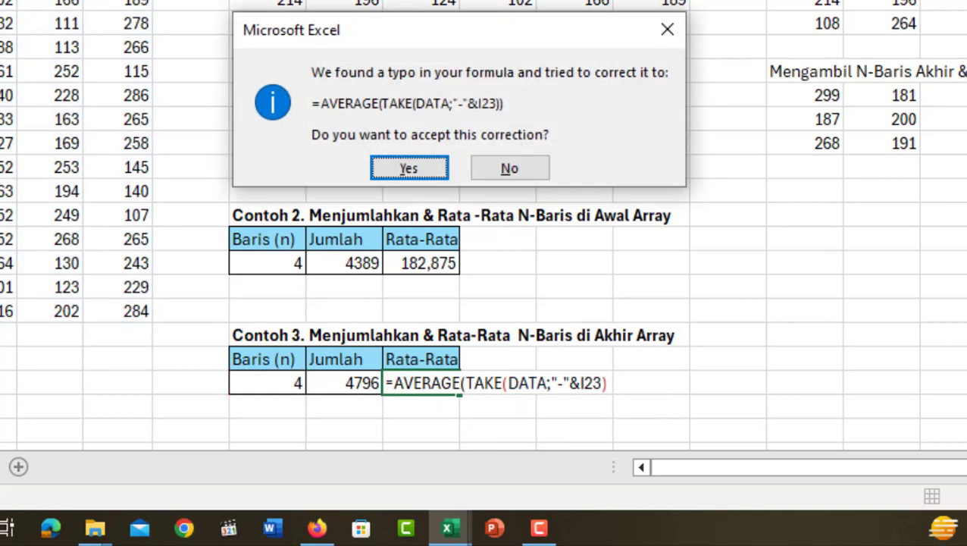
pyautogui.press('Return')
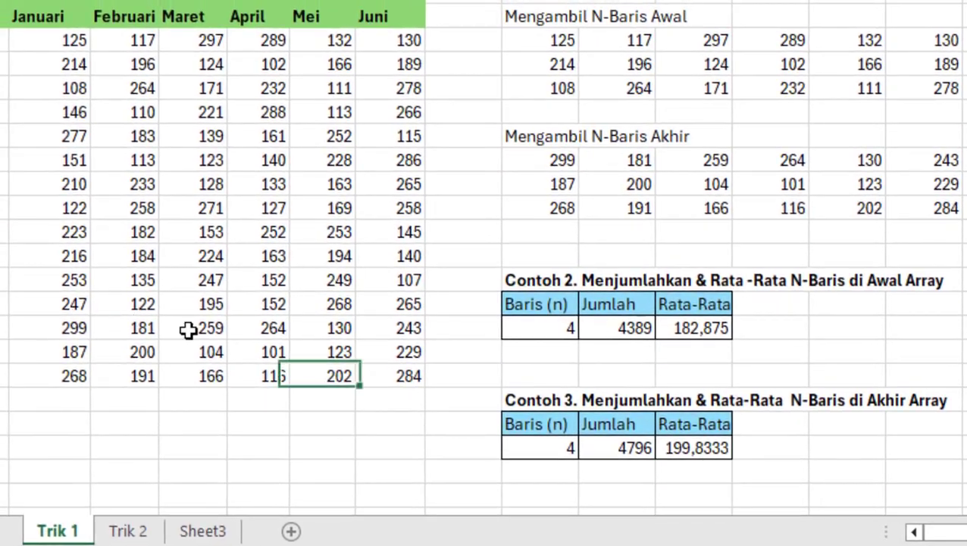
pyautogui.moveTo(47, 304); pyautogui.dragTo(408, 378)
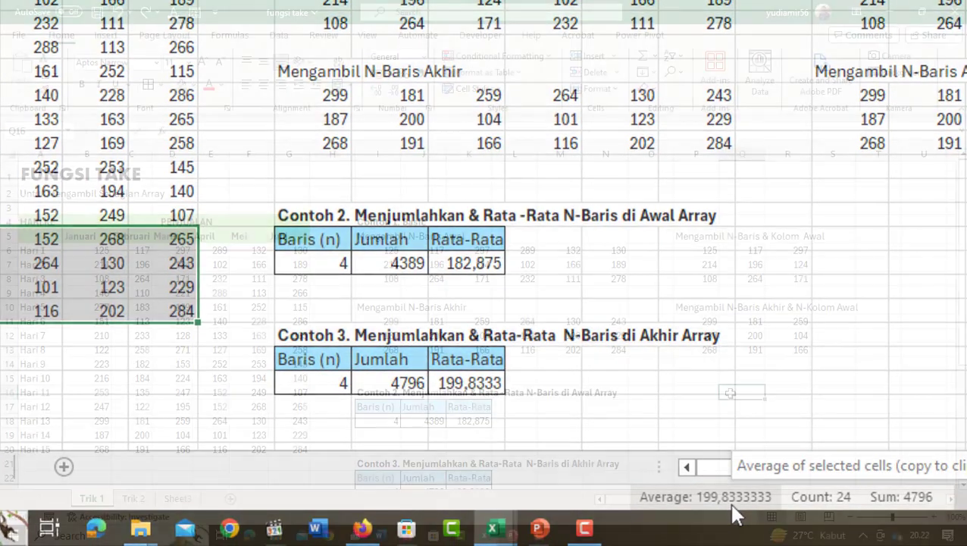
pyautogui.click(718, 395)
pyautogui.click(699, 396)
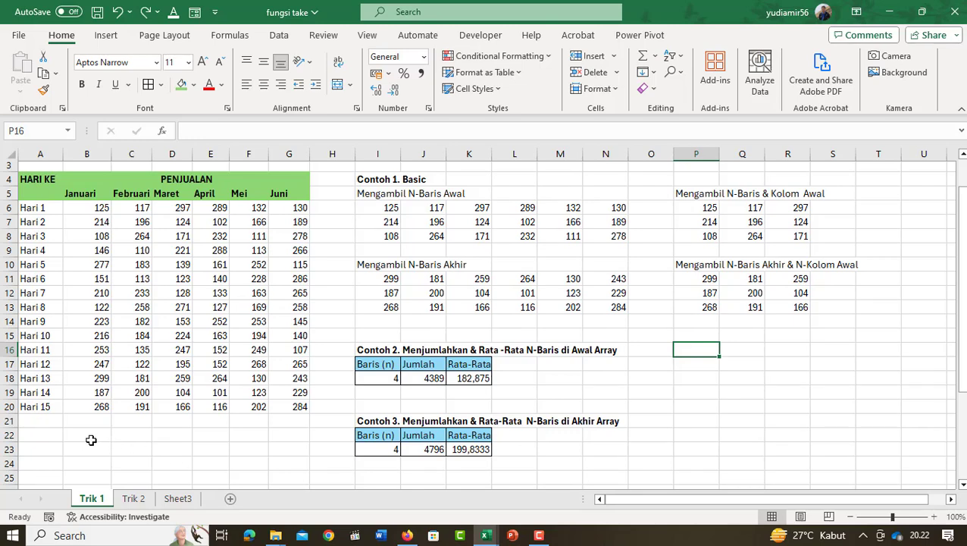
# Step: Fill B22:G22 with 125, then move that row into row 19 and undo the move
pyautogui.moveTo(91, 435); pyautogui.dragTo(303, 426)
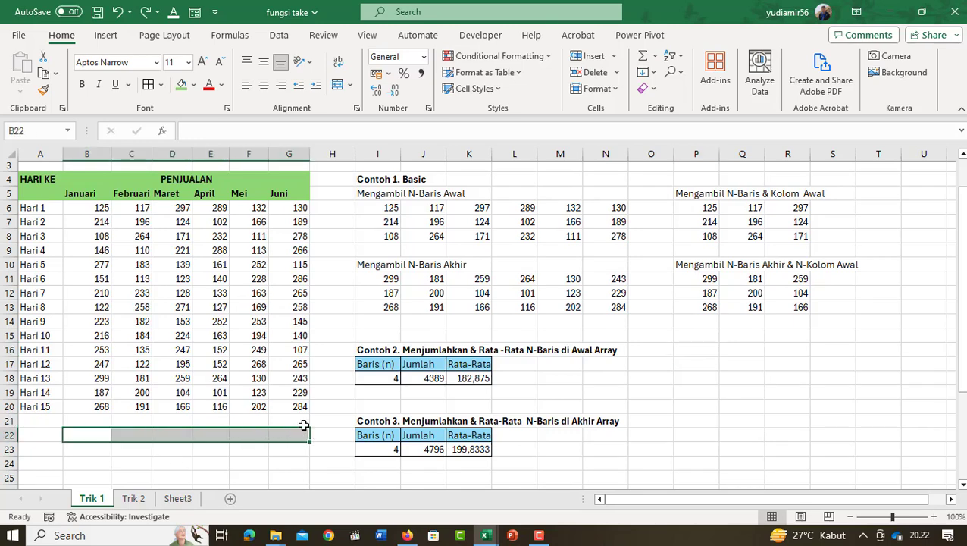
pyautogui.write('125')
pyautogui.hotkey('ctrl', 'Return')
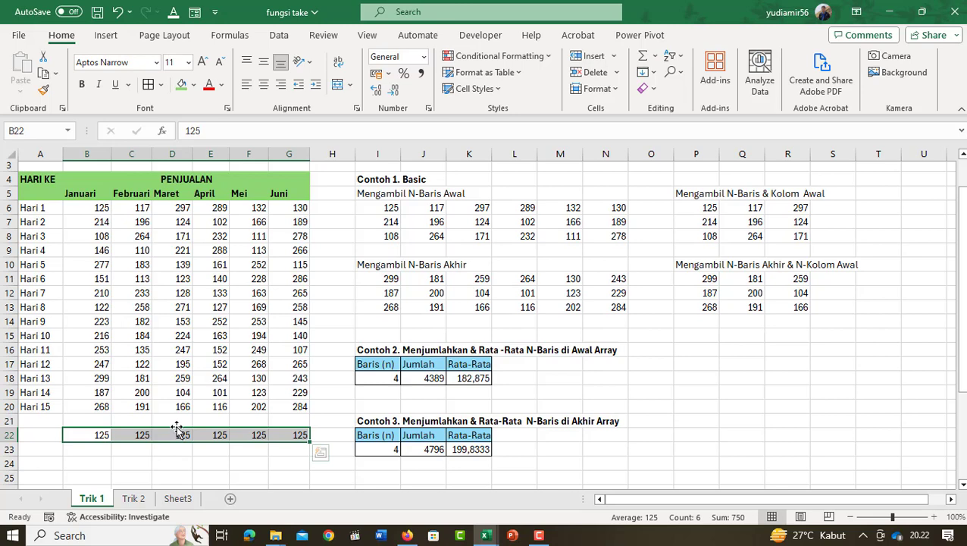
pyautogui.moveTo(176, 429); pyautogui.dragTo(178, 390)
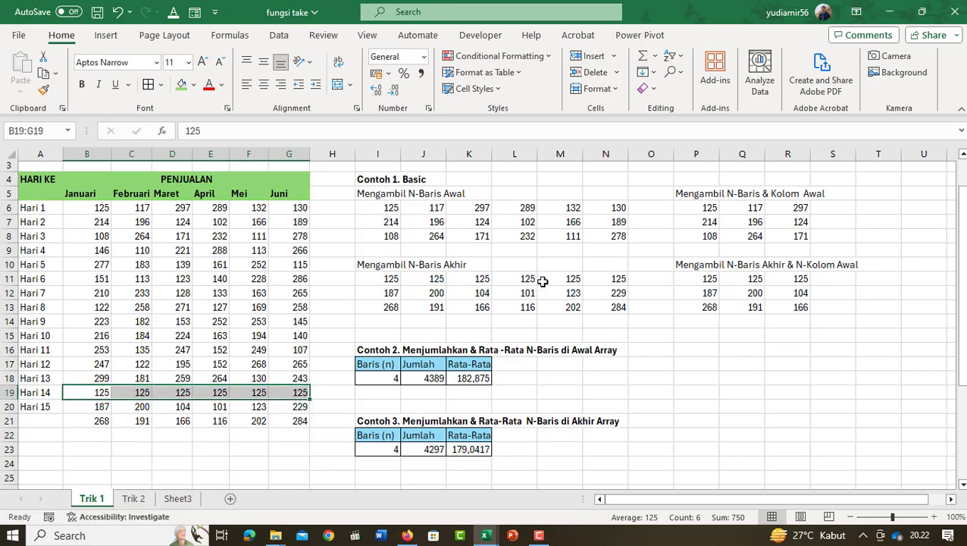
pyautogui.hotkey('ctrl', 'z')
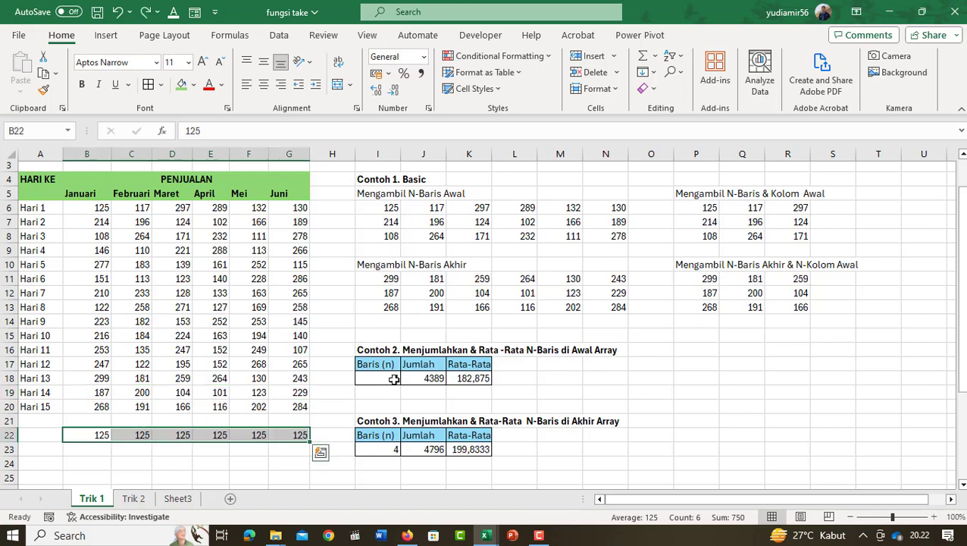
pyautogui.click(395, 378)
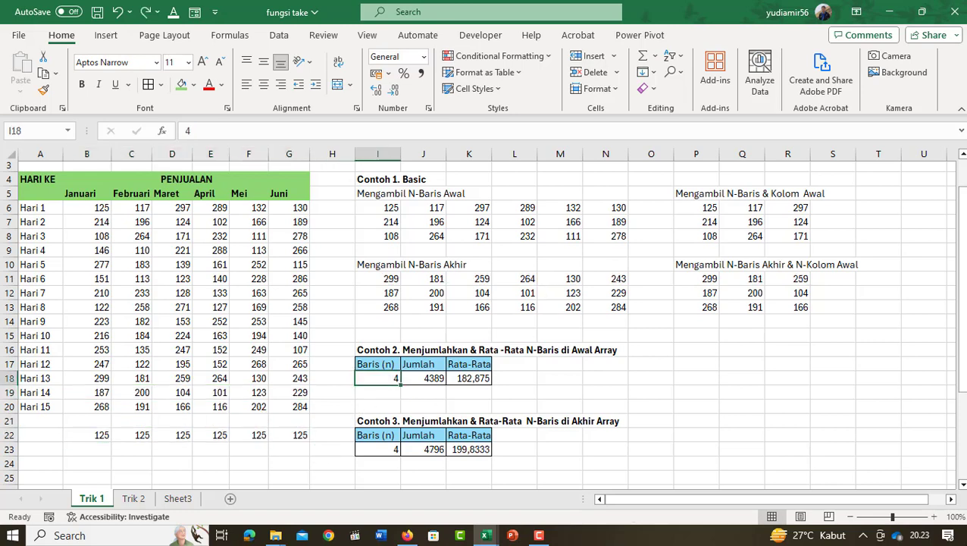
pyautogui.write('6')
pyautogui.press('Return')
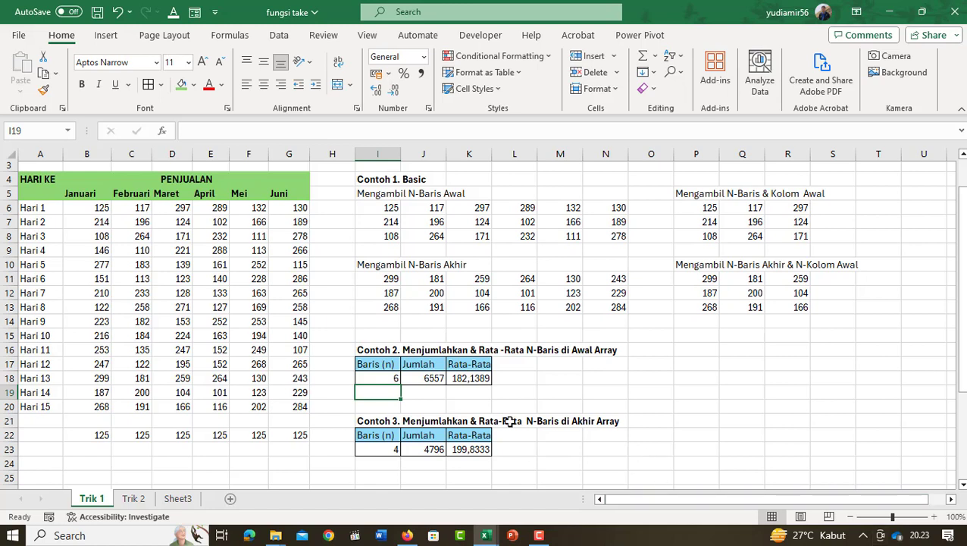
pyautogui.hotkey('ctrl', 'z')
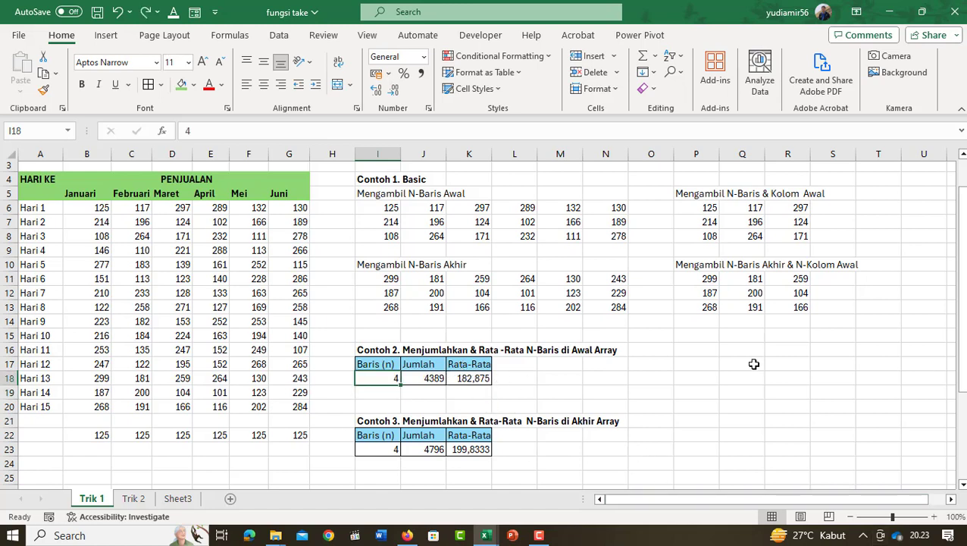
pyautogui.click(754, 364)
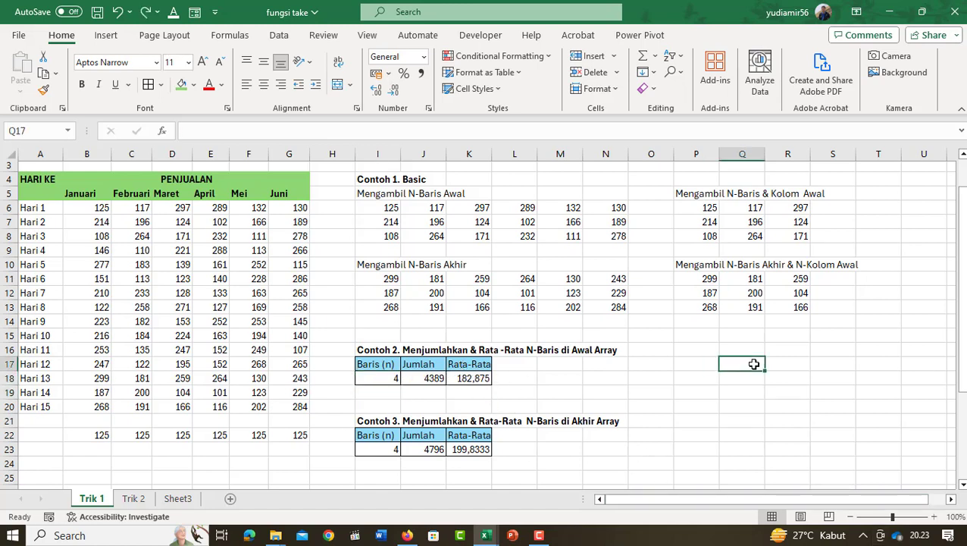
pyautogui.press('Left')
pyautogui.scroll(1, 780, 426)
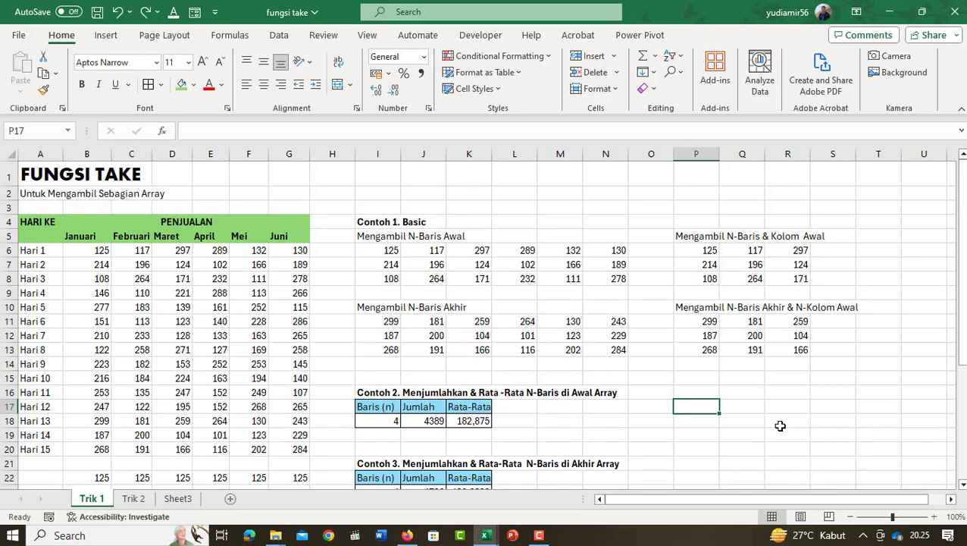
pyautogui.click(704, 424)
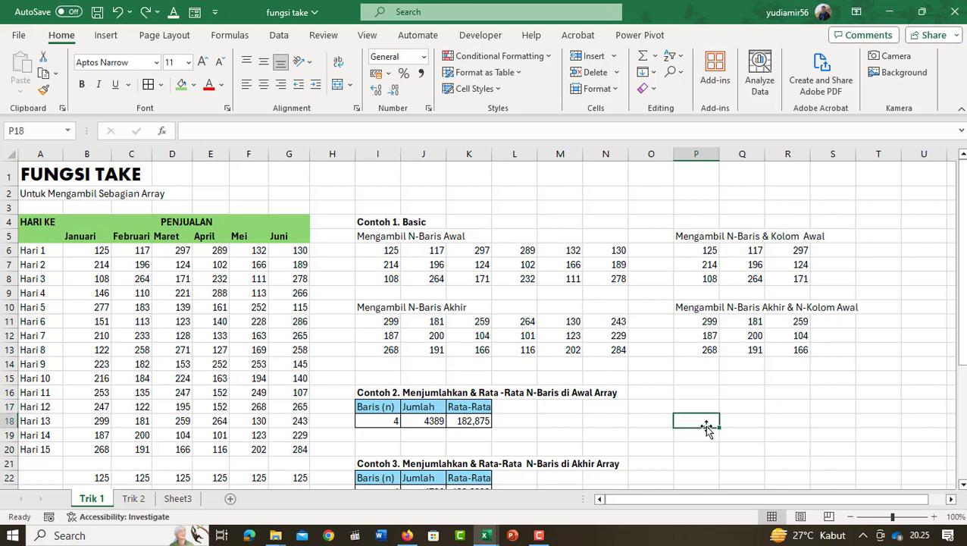